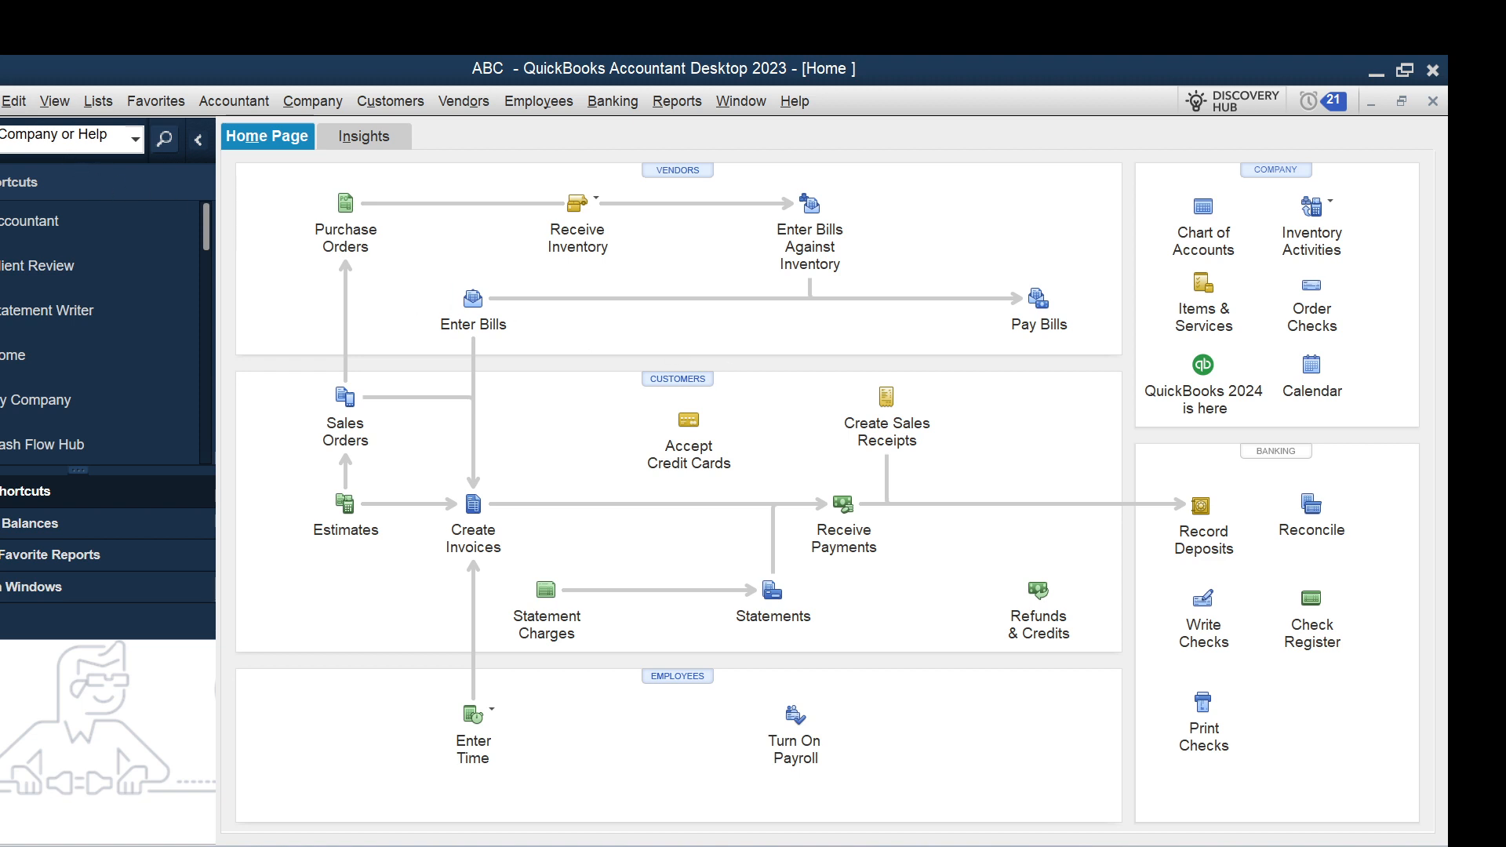
# - Turn on class tracking for transactions in the company-level accounting preferences and save the setting
pyautogui.click(98, 103)
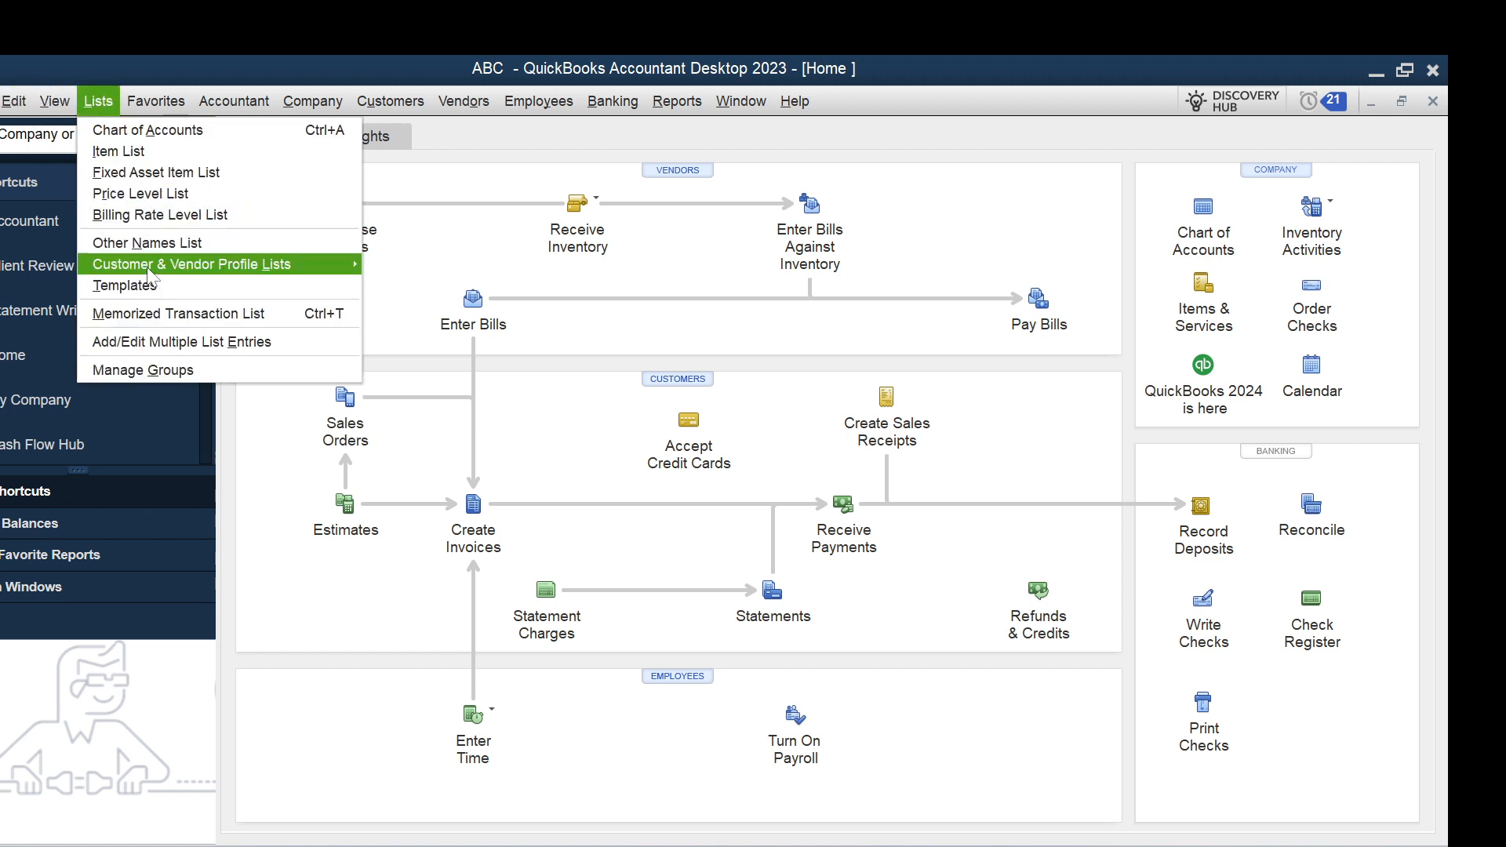
pyautogui.click(15, 102)
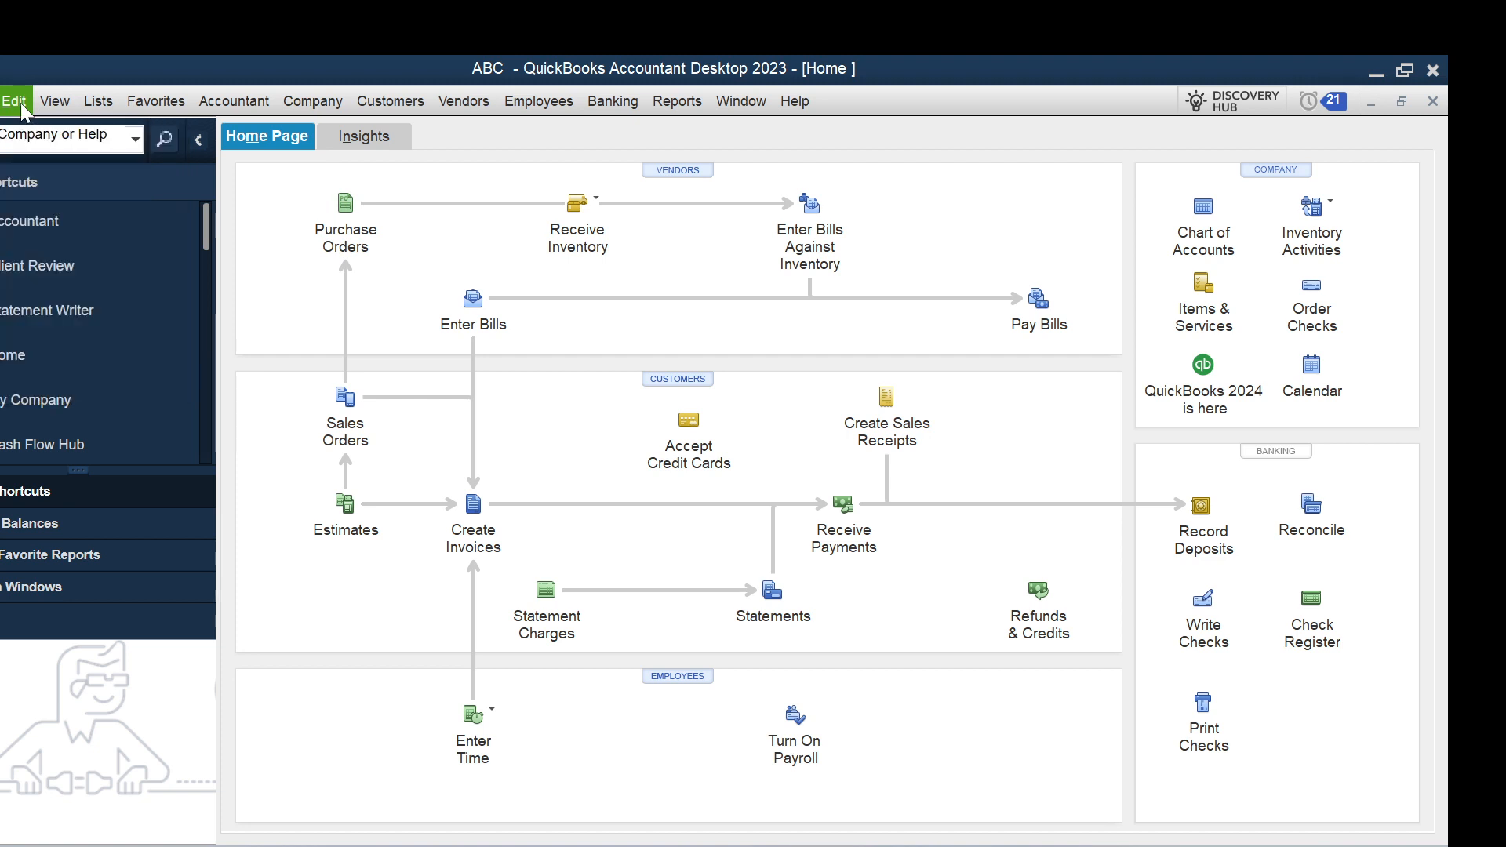
pyautogui.click(15, 103)
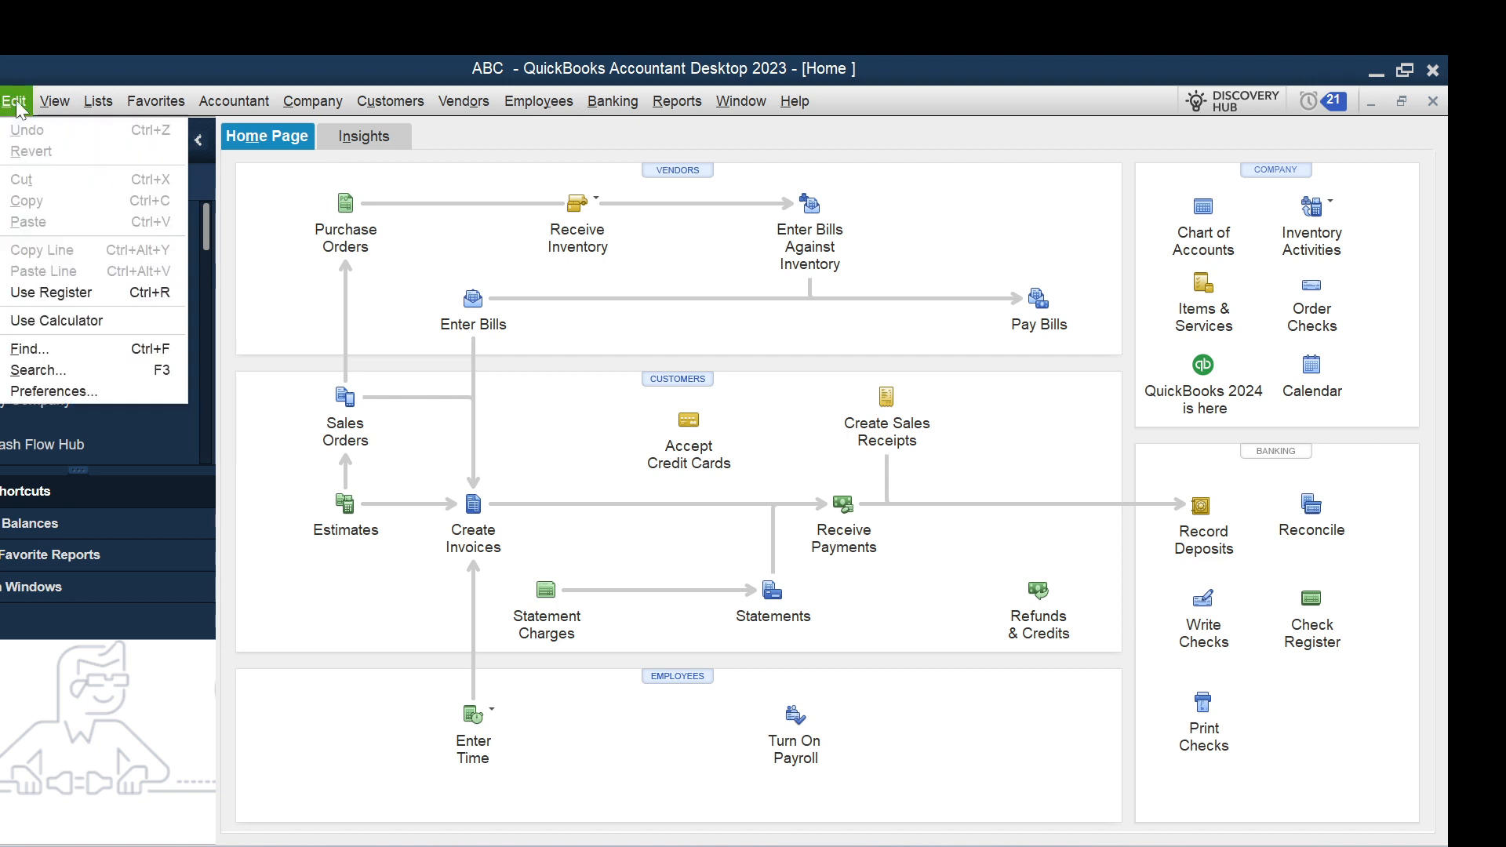
pyautogui.click(77, 394)
pyautogui.click(375, 190)
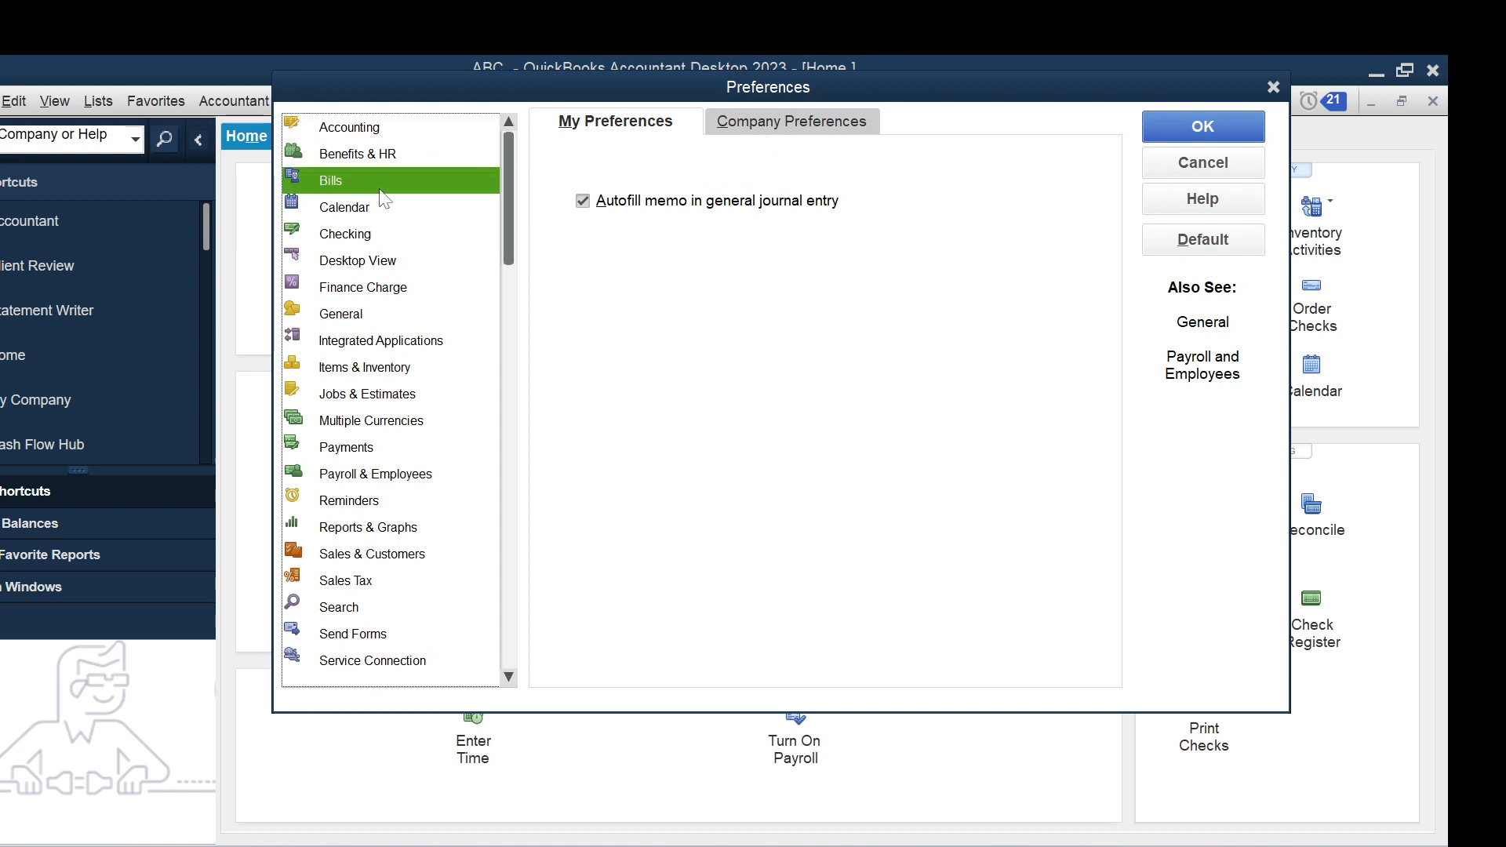
pyautogui.click(373, 130)
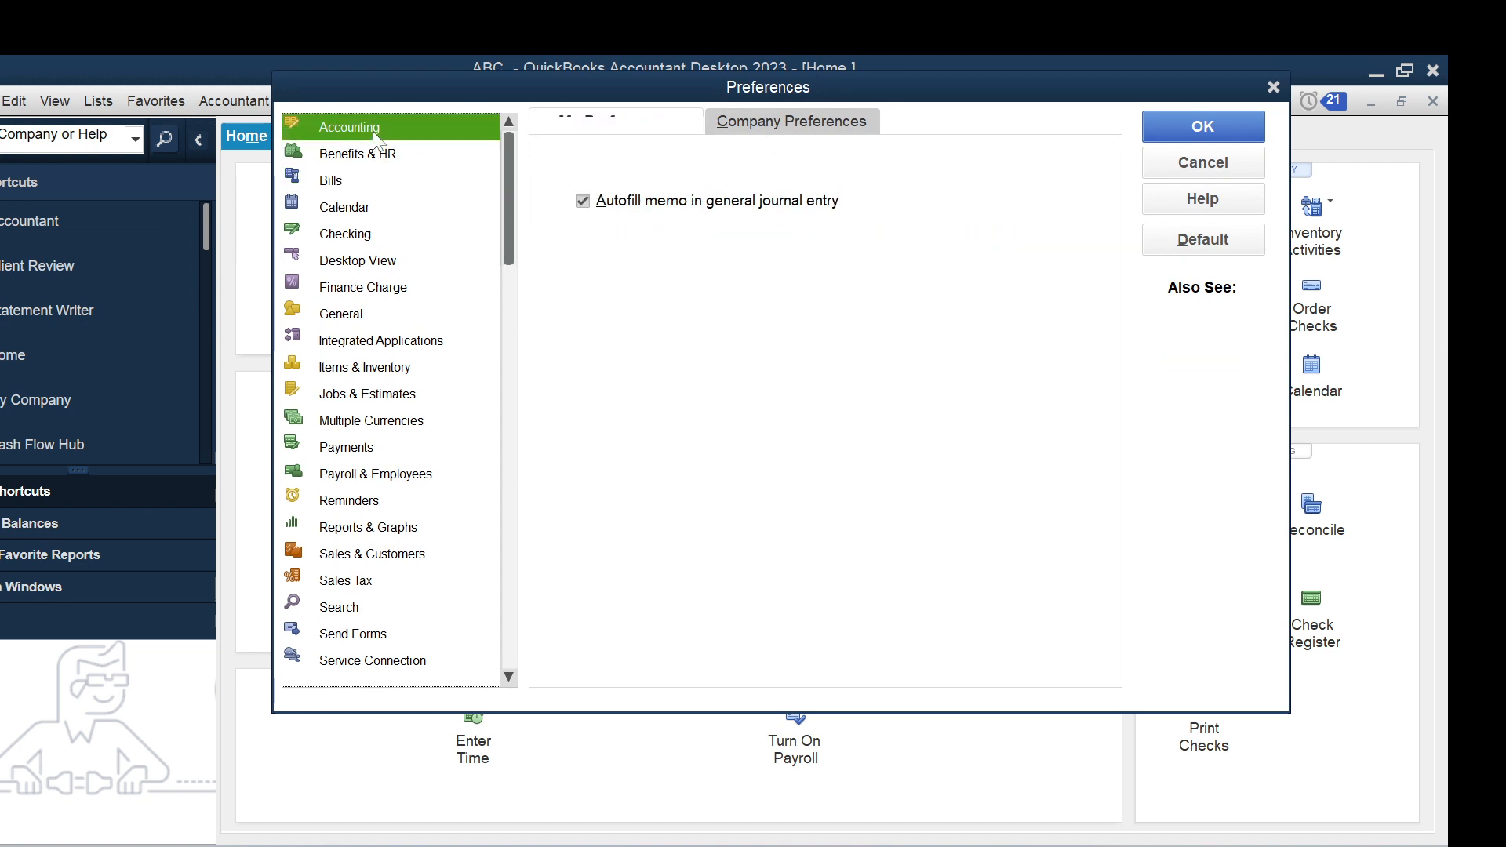
pyautogui.click(768, 128)
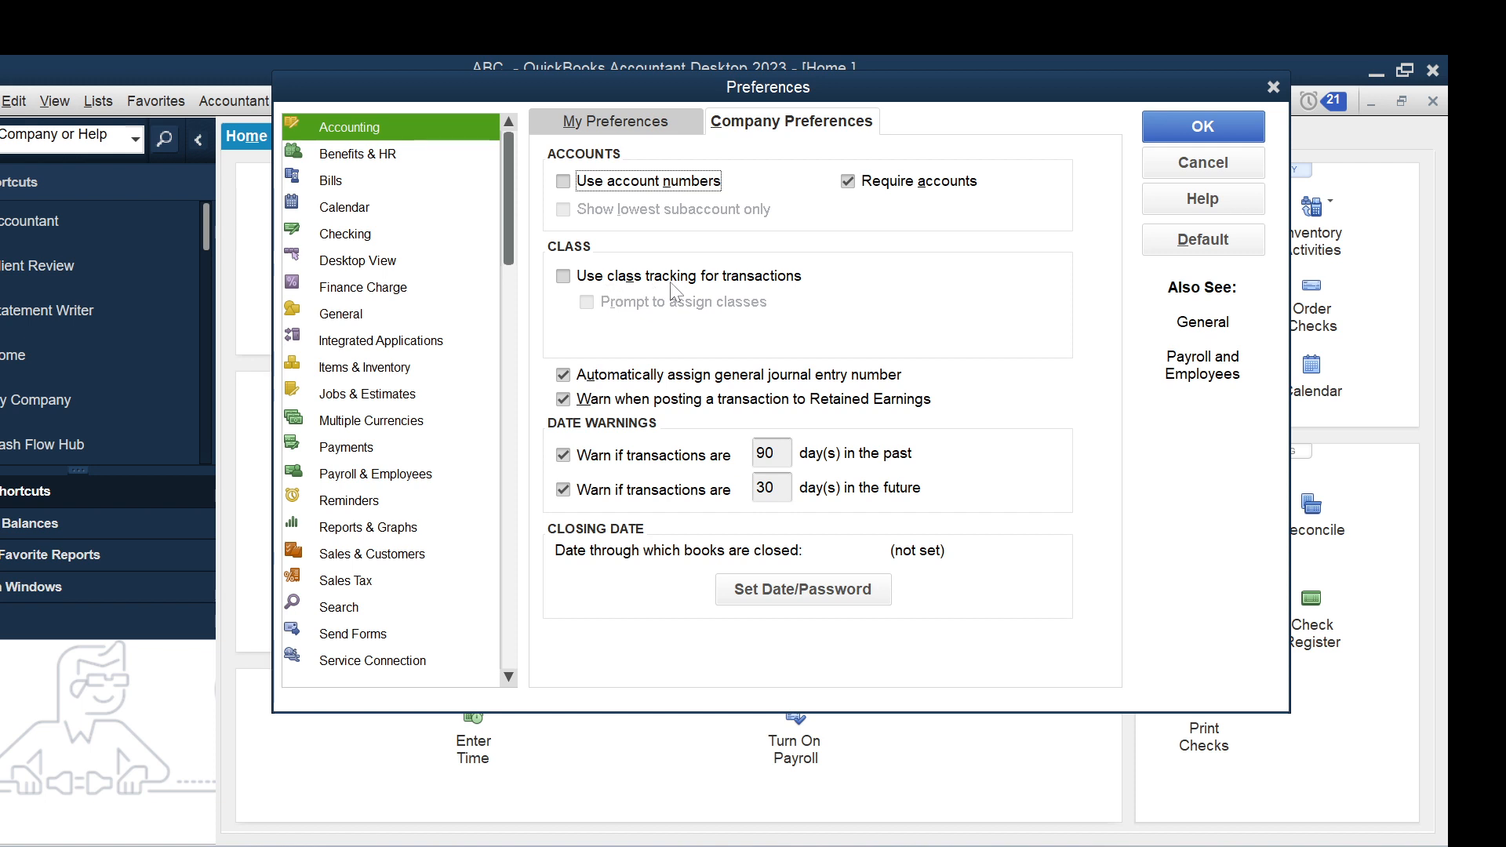
pyautogui.click(562, 274)
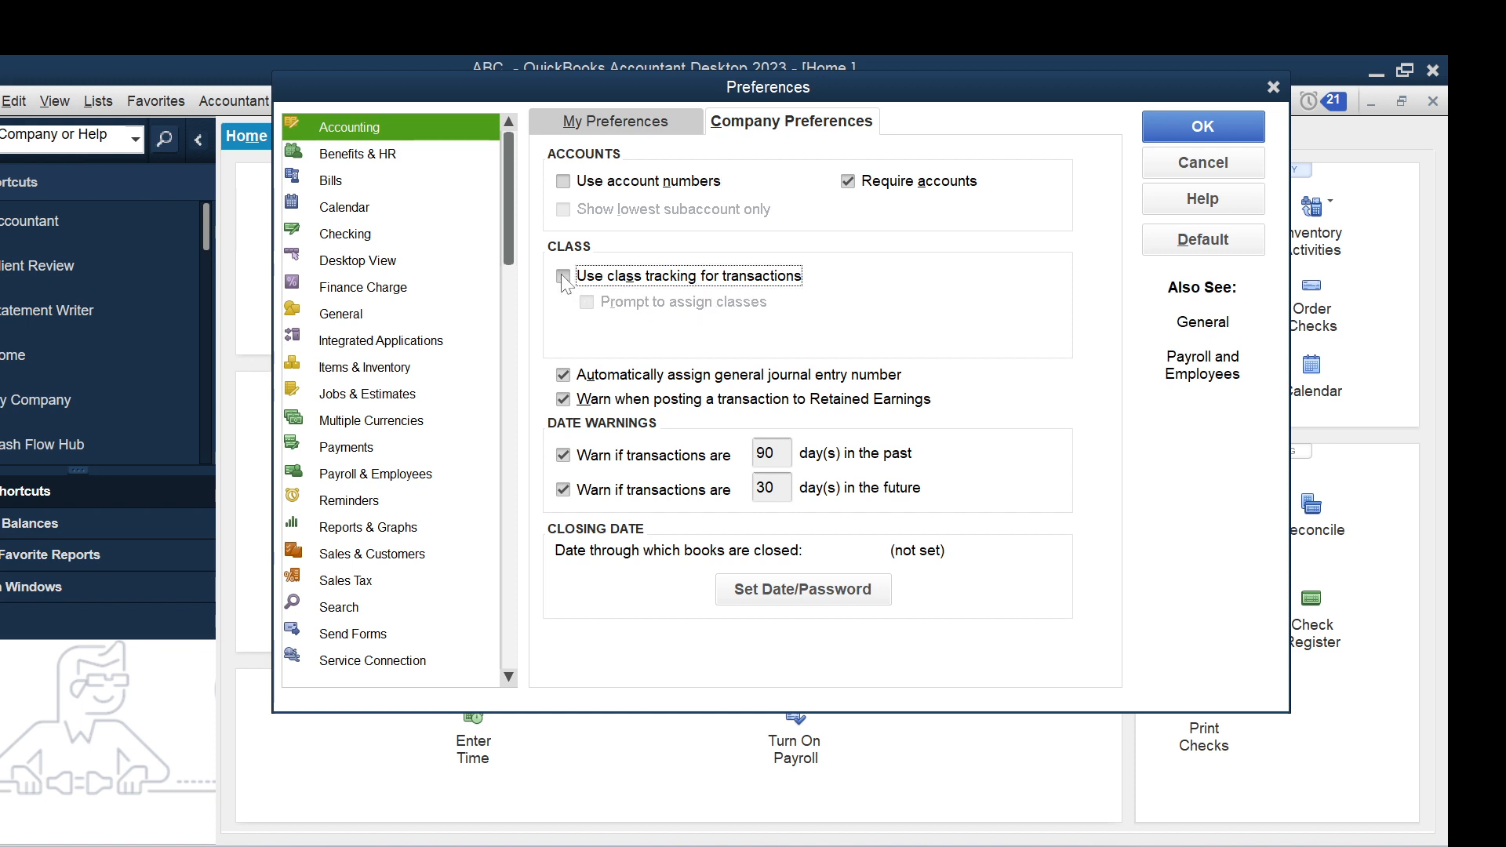
pyautogui.click(1182, 124)
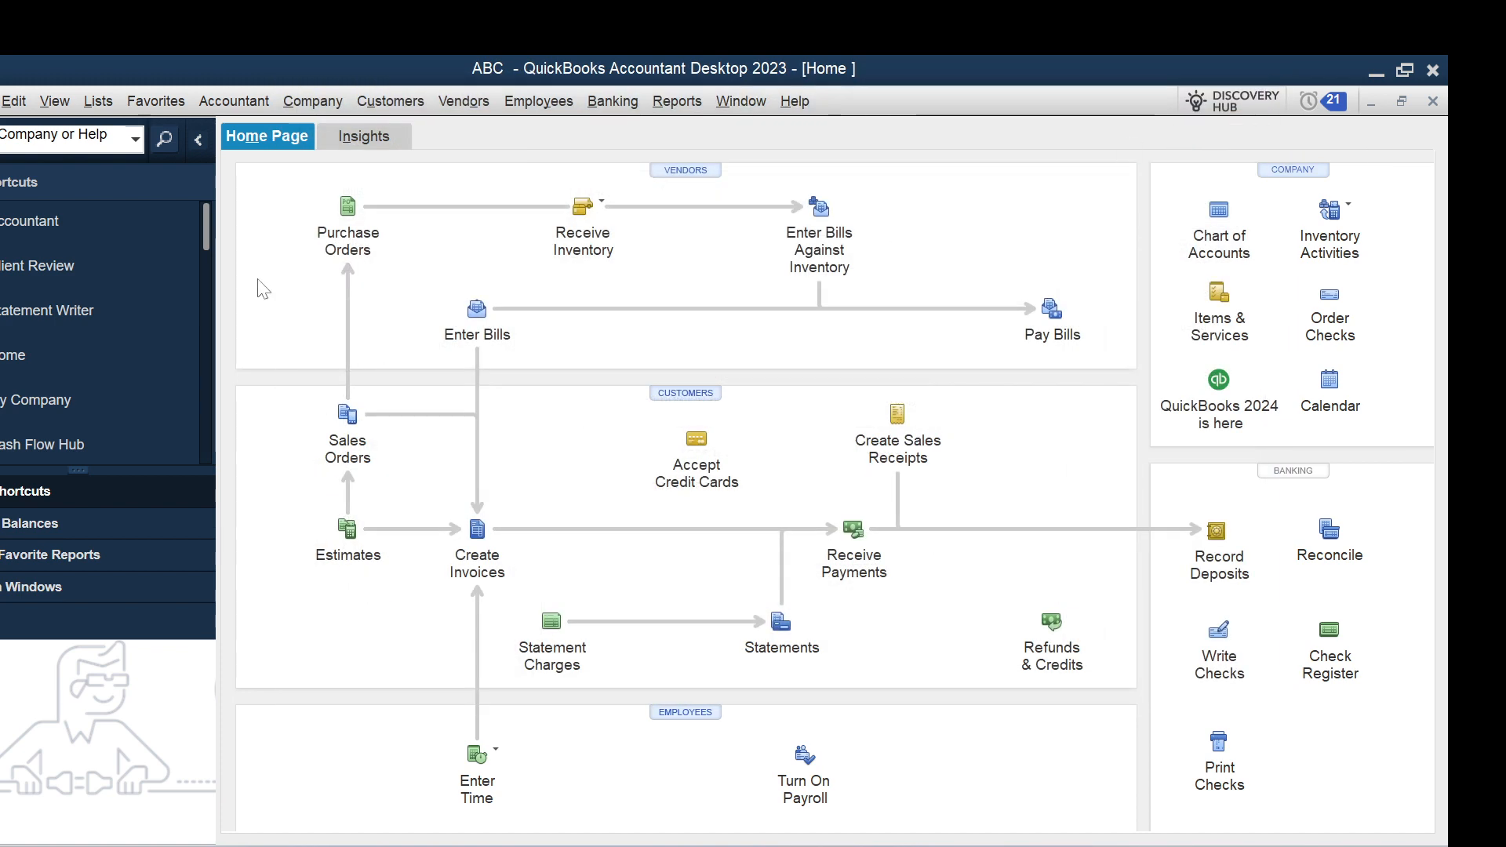
# - Open the class list and create a new class named "ABC Main Offfice"
pyautogui.click(102, 103)
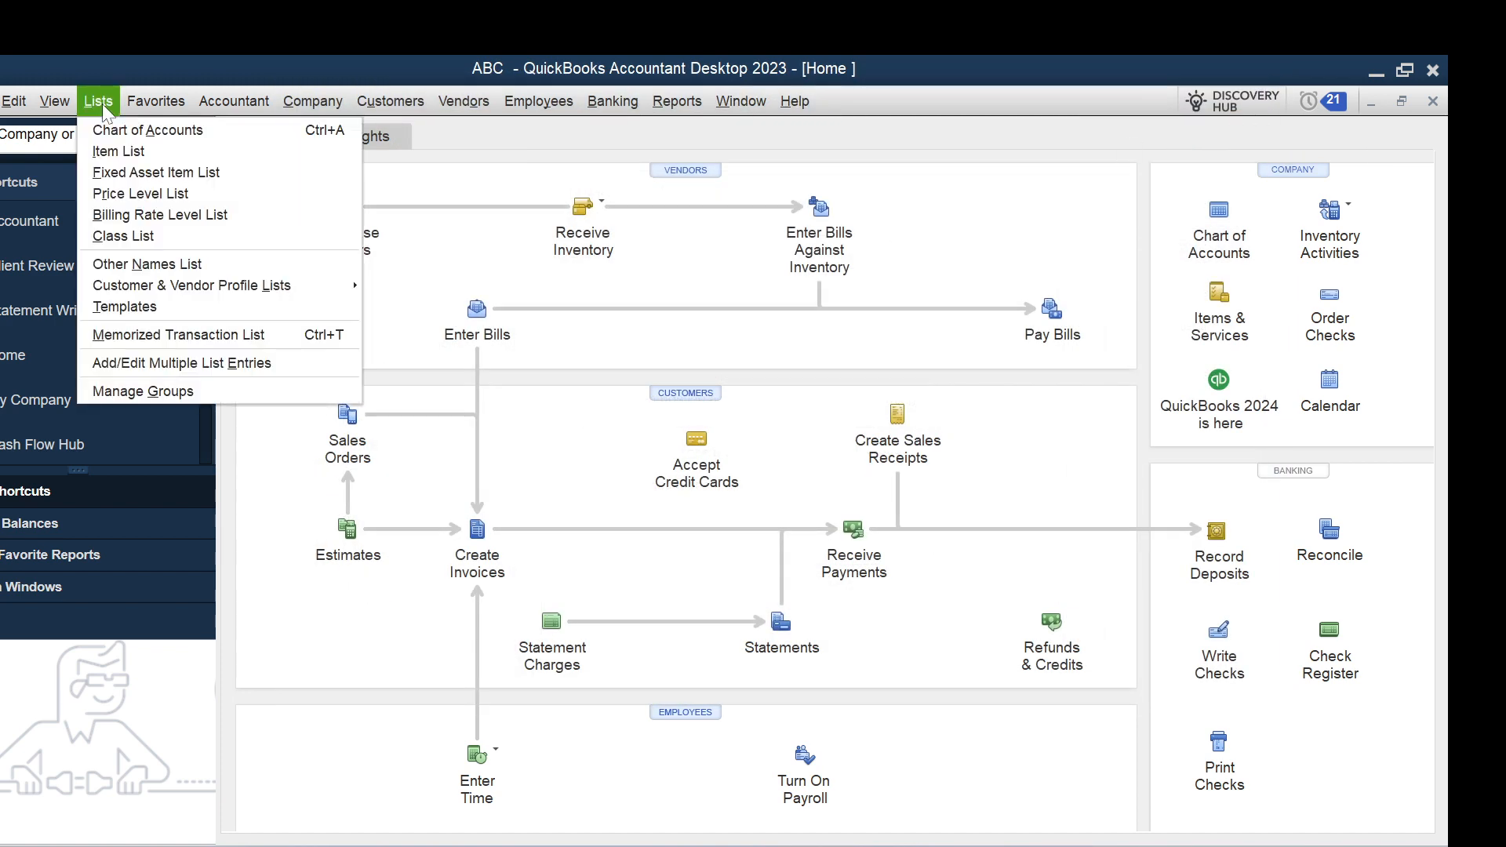
pyautogui.click(123, 238)
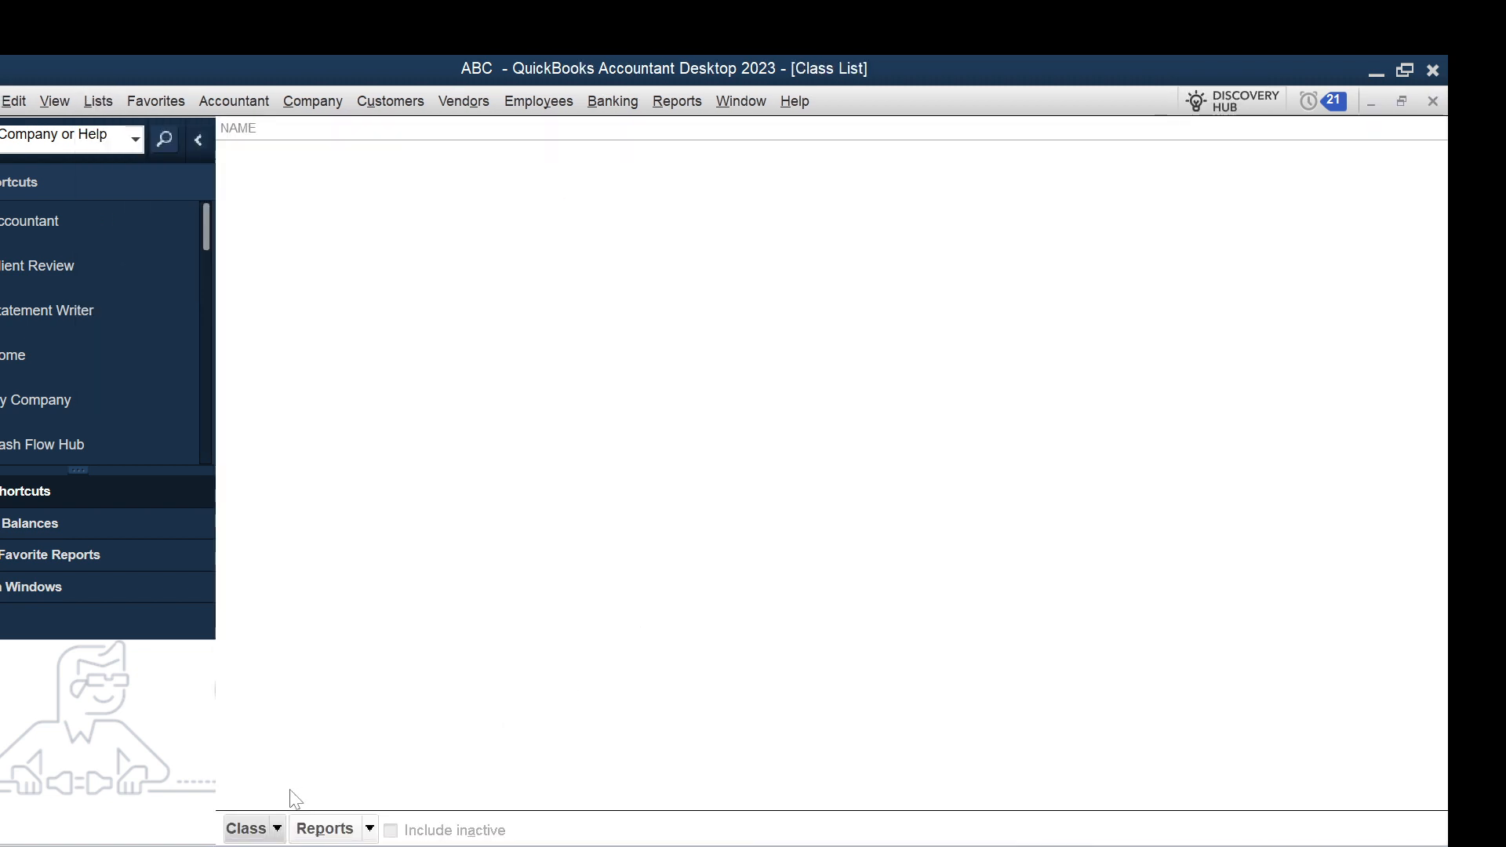
pyautogui.click(277, 831)
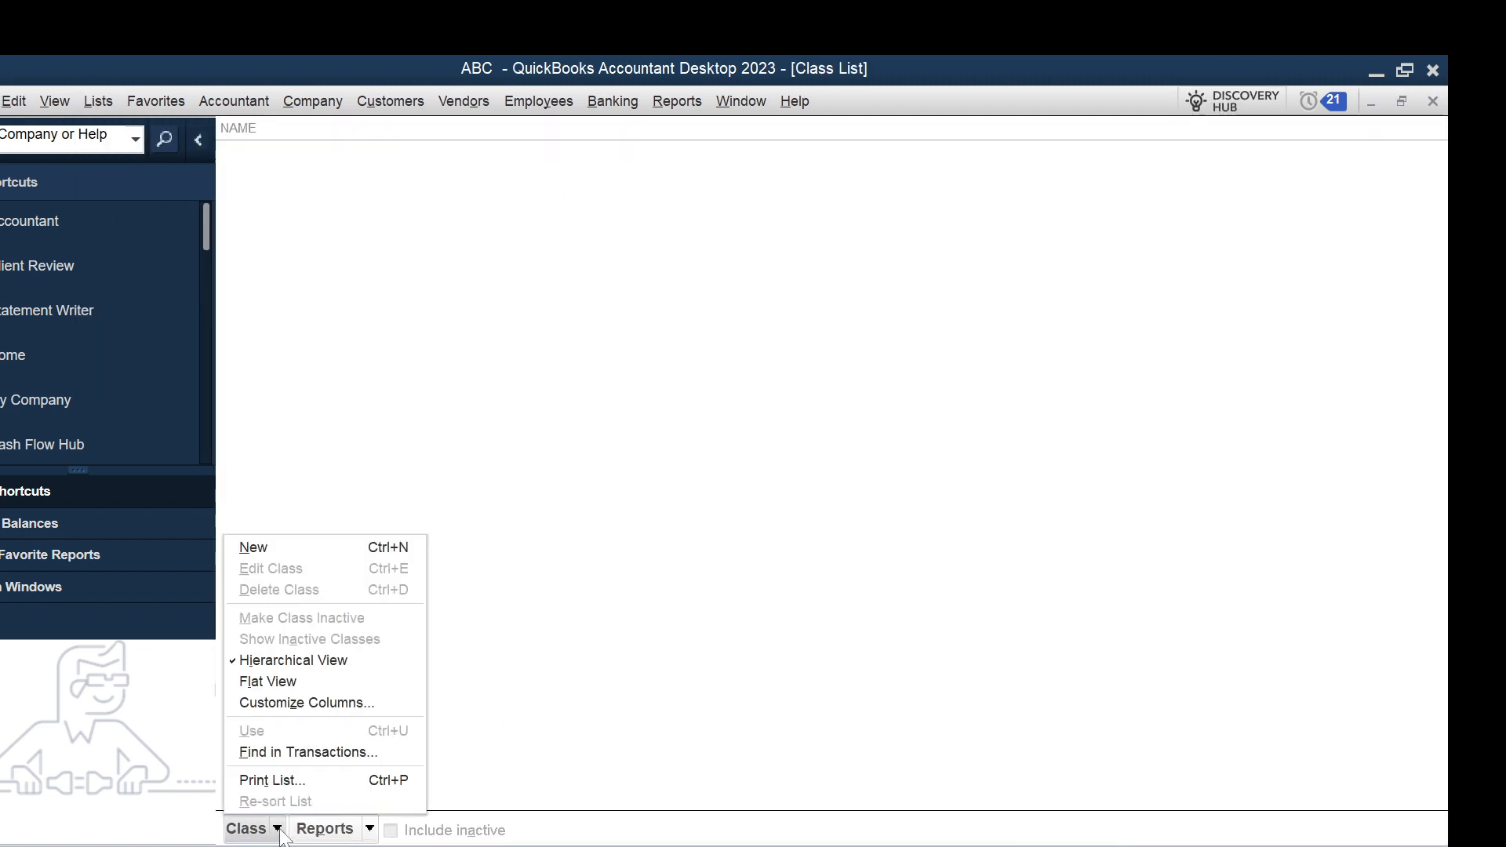
pyautogui.click(280, 554)
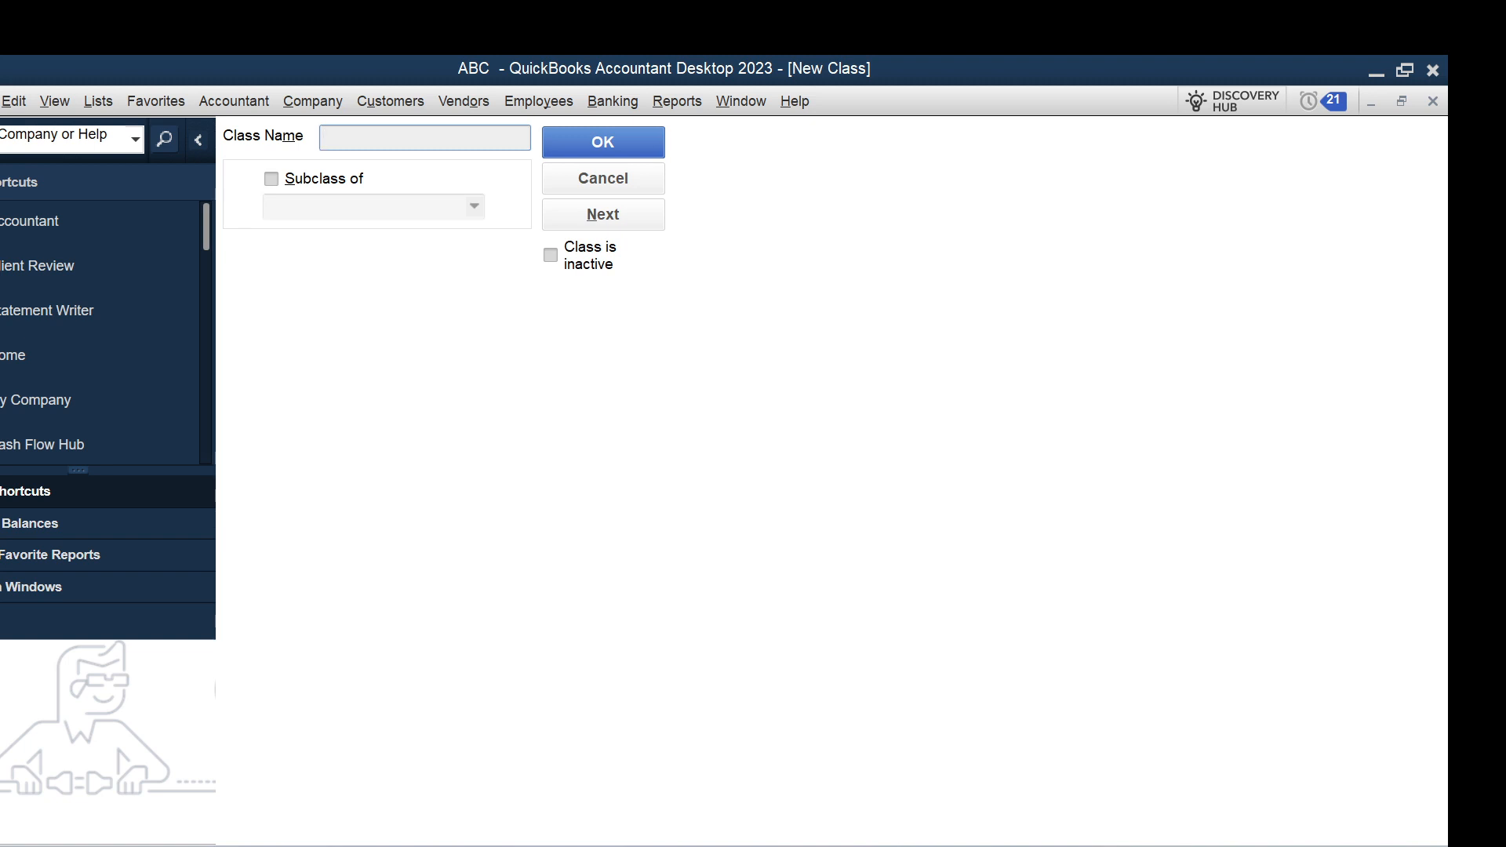
pyautogui.write('ABC  Main Offfice')
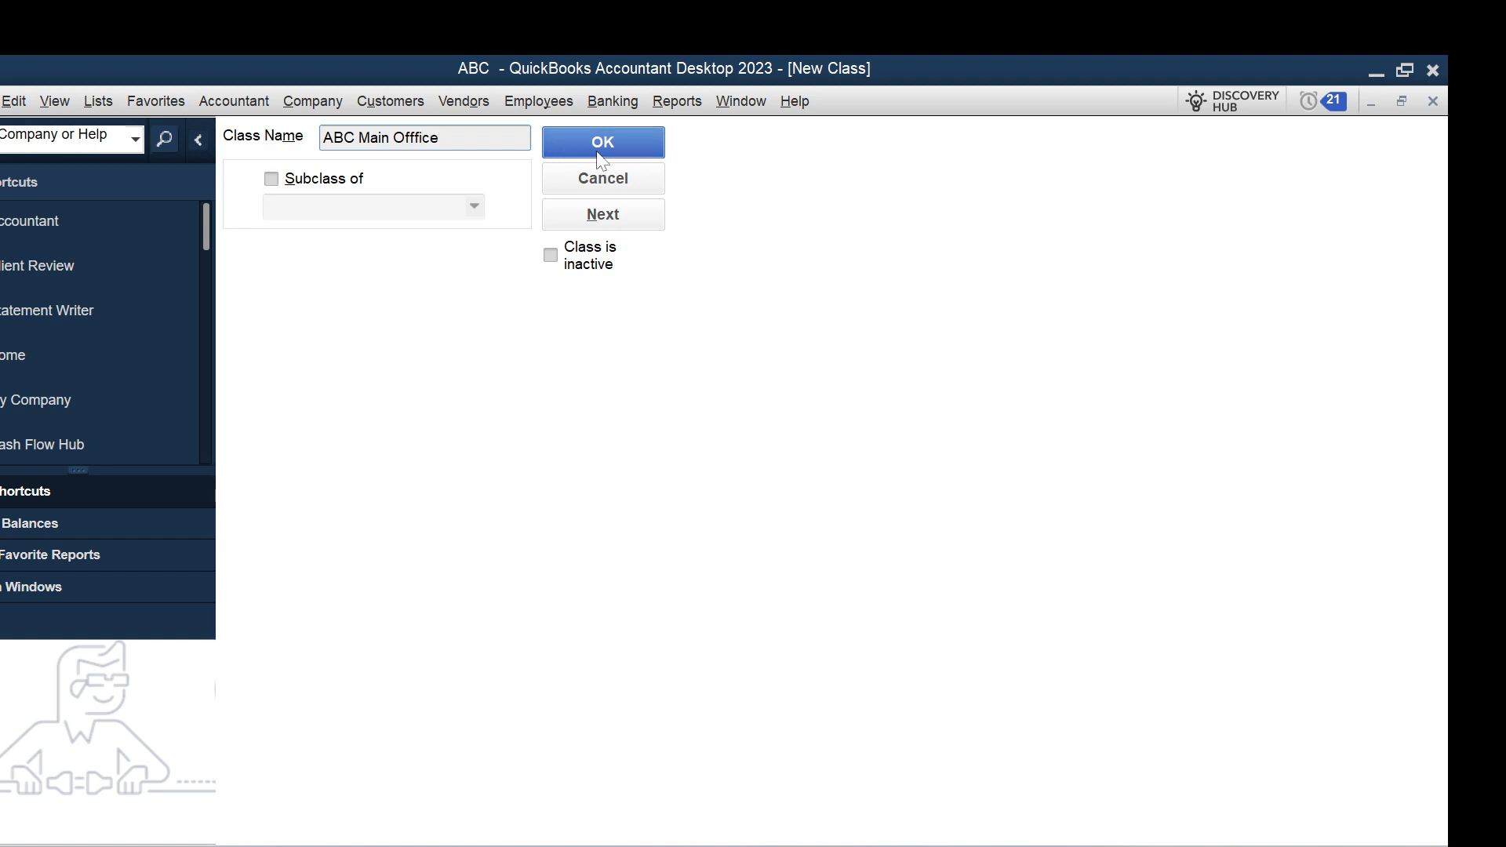
pyautogui.click(602, 149)
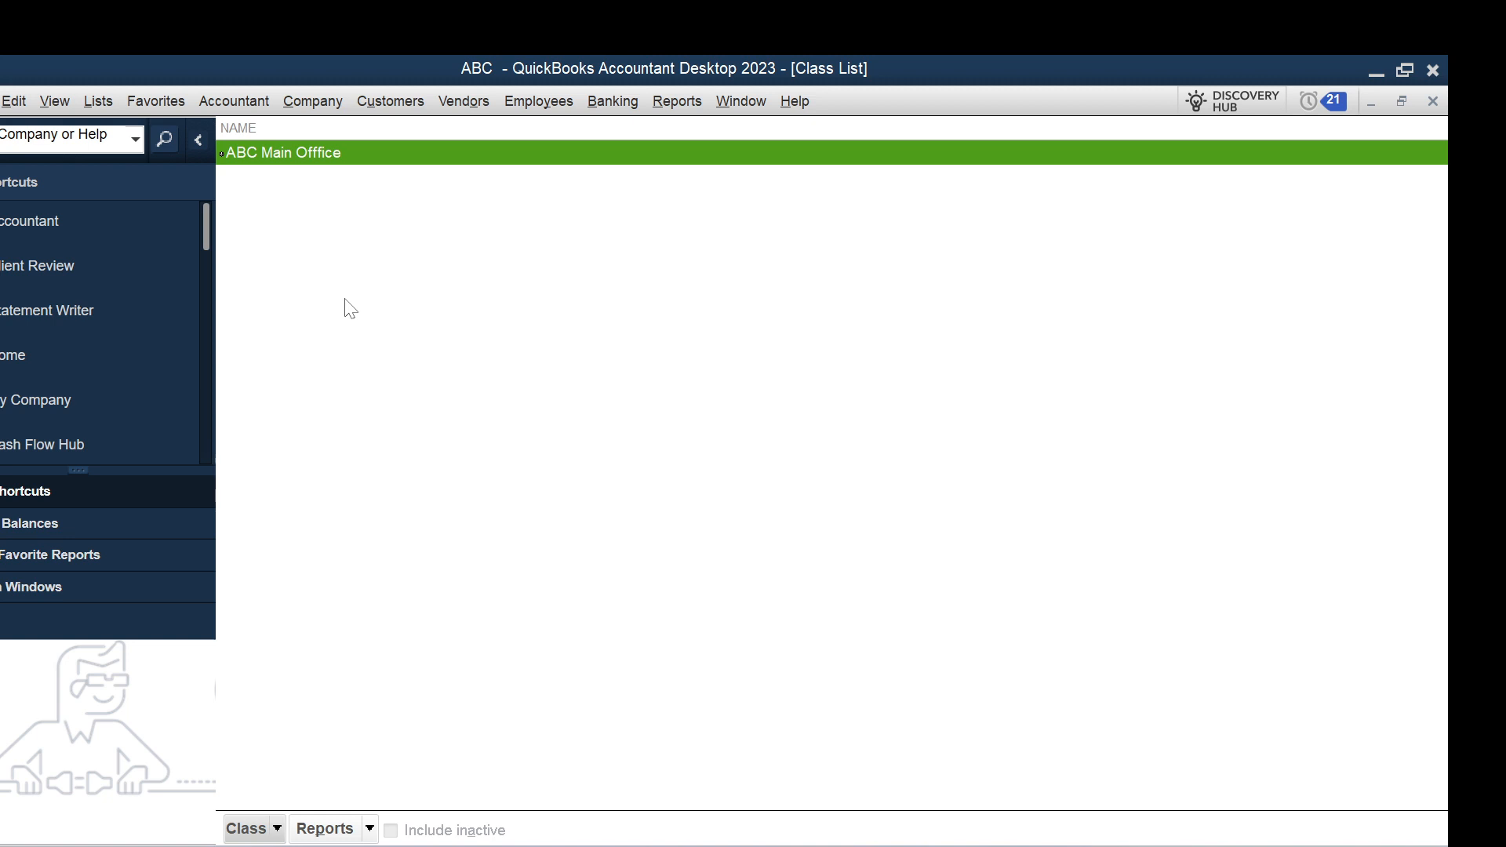
# - Add a second class named "ABC Nangarhar" to the class list
pyautogui.hotkey('ctrl', 'n')
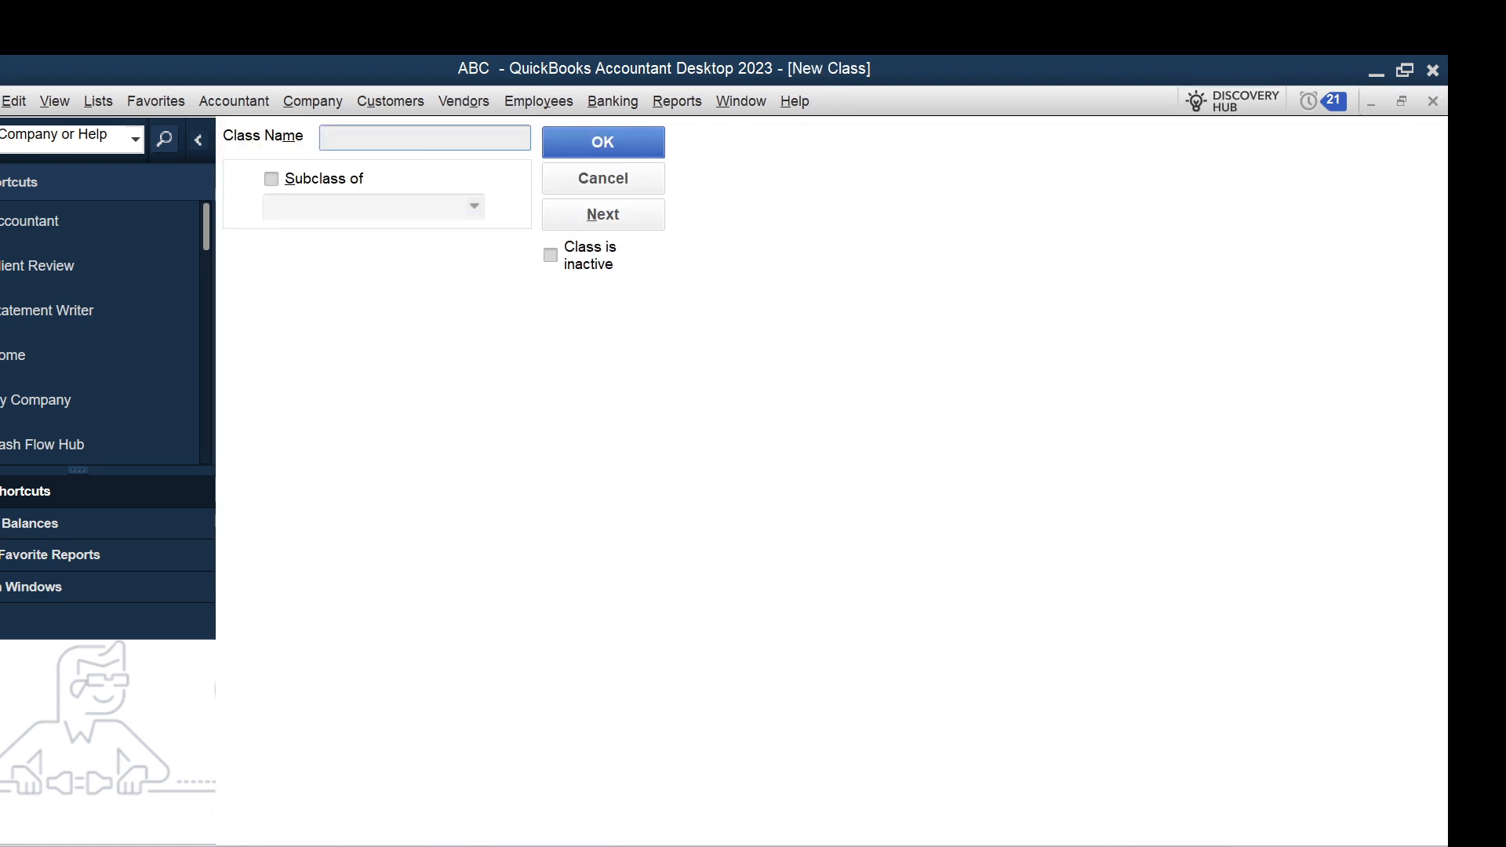
pyautogui.write('ABC Nangr')
pyautogui.press('BackSpace')
pyautogui.write('arha')
pyautogui.write('r')
pyautogui.press('BackSpace')
pyautogui.write('ar')
pyautogui.click(632, 139)
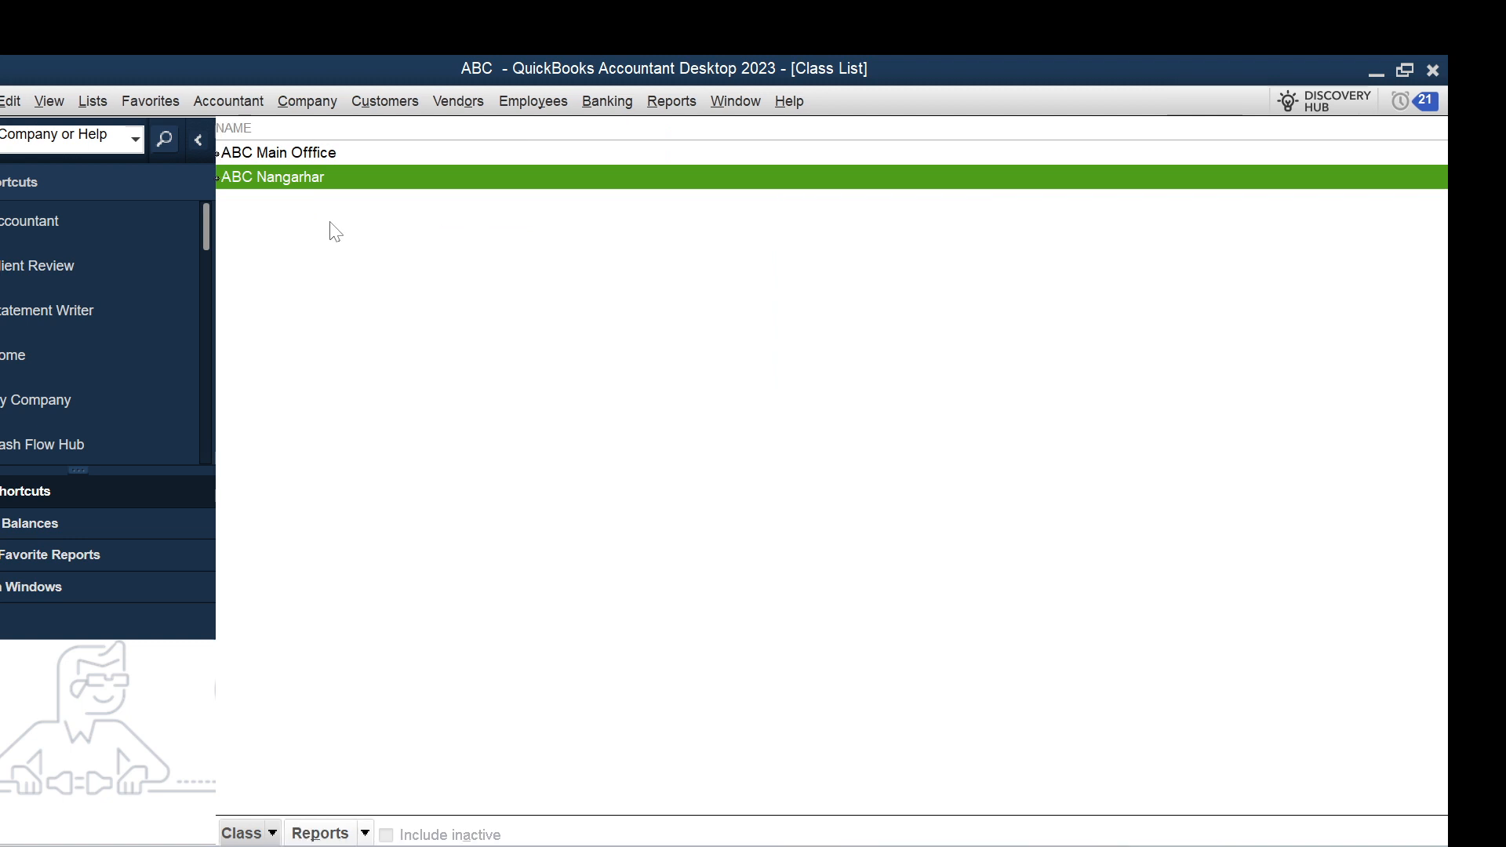
# - Add another class named "ABC Balkh" to the class list
pyautogui.hotkey('ctrl', 'n')
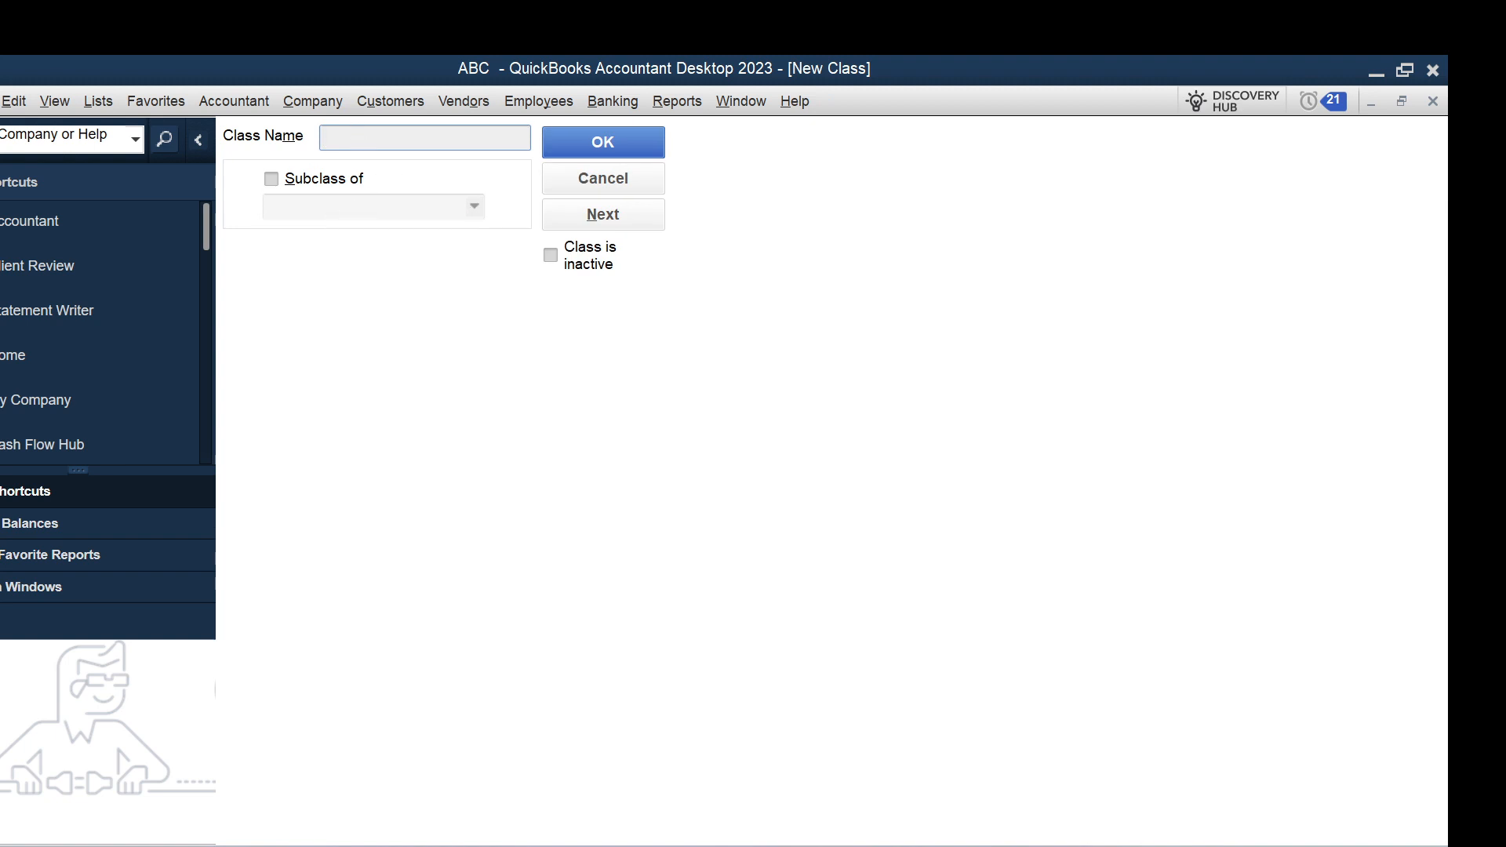
pyautogui.write('AC')
pyautogui.press('BackSpace')
pyautogui.write('BC Bl')
pyautogui.press('BackSpace')
pyautogui.write('ak')
pyautogui.write('kh')
pyautogui.click(580, 141)
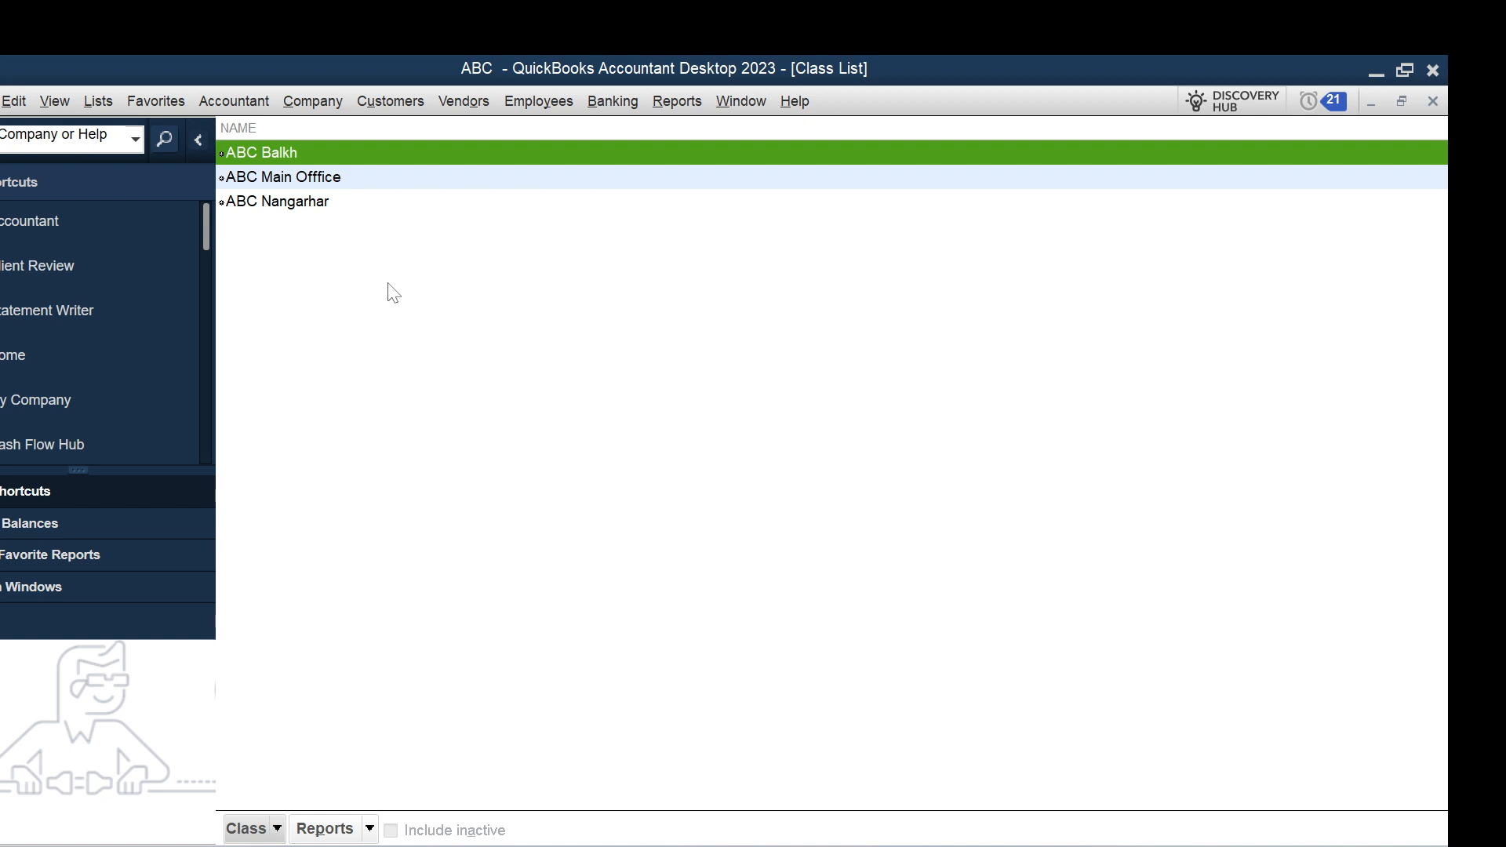
# - Delete the ABC Balkh class from the class list
pyautogui.rightClick(265, 161)
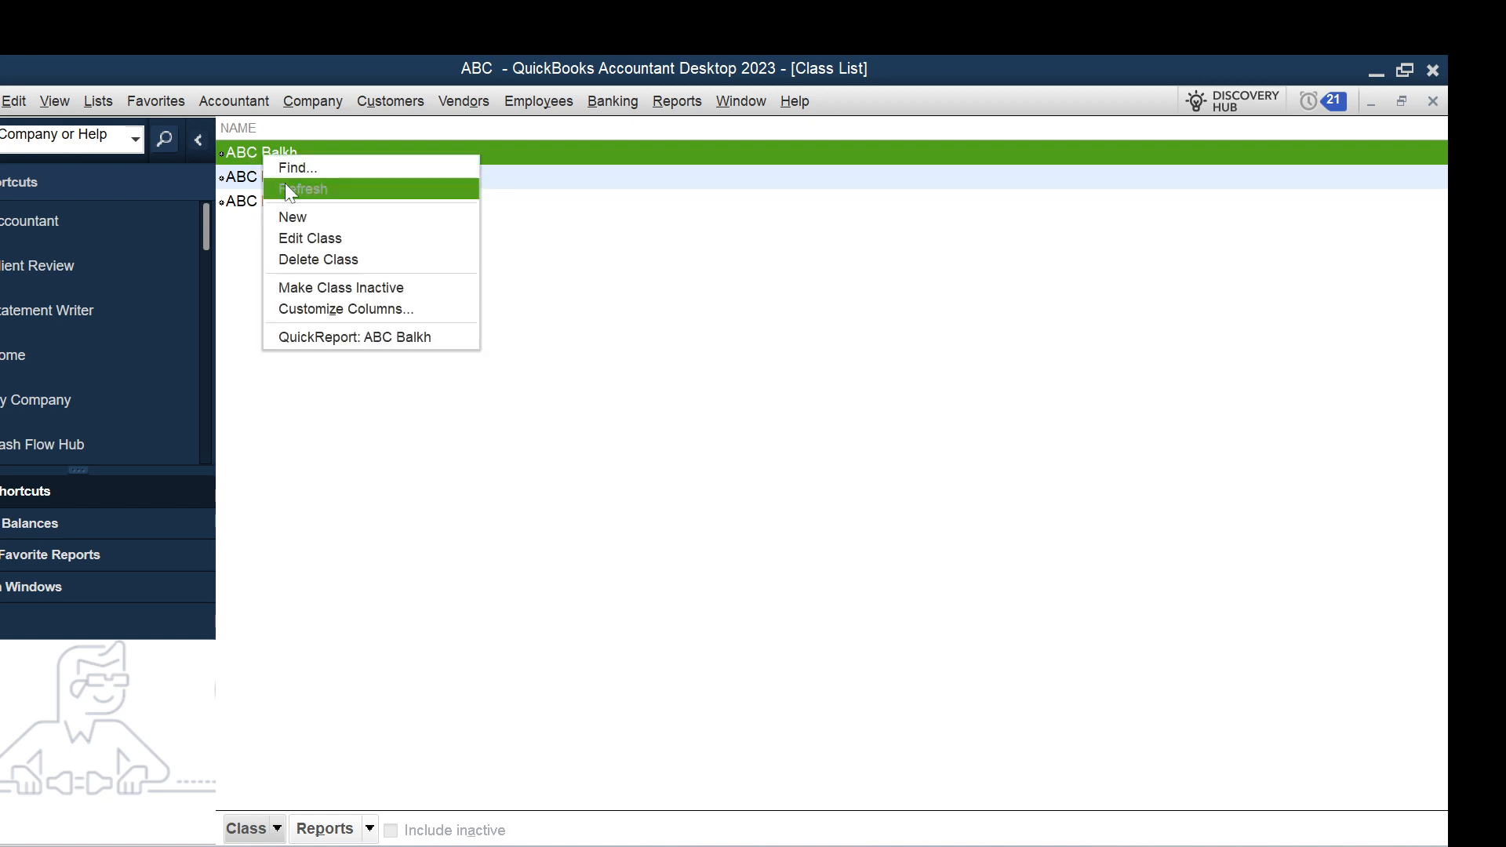
pyautogui.click(333, 267)
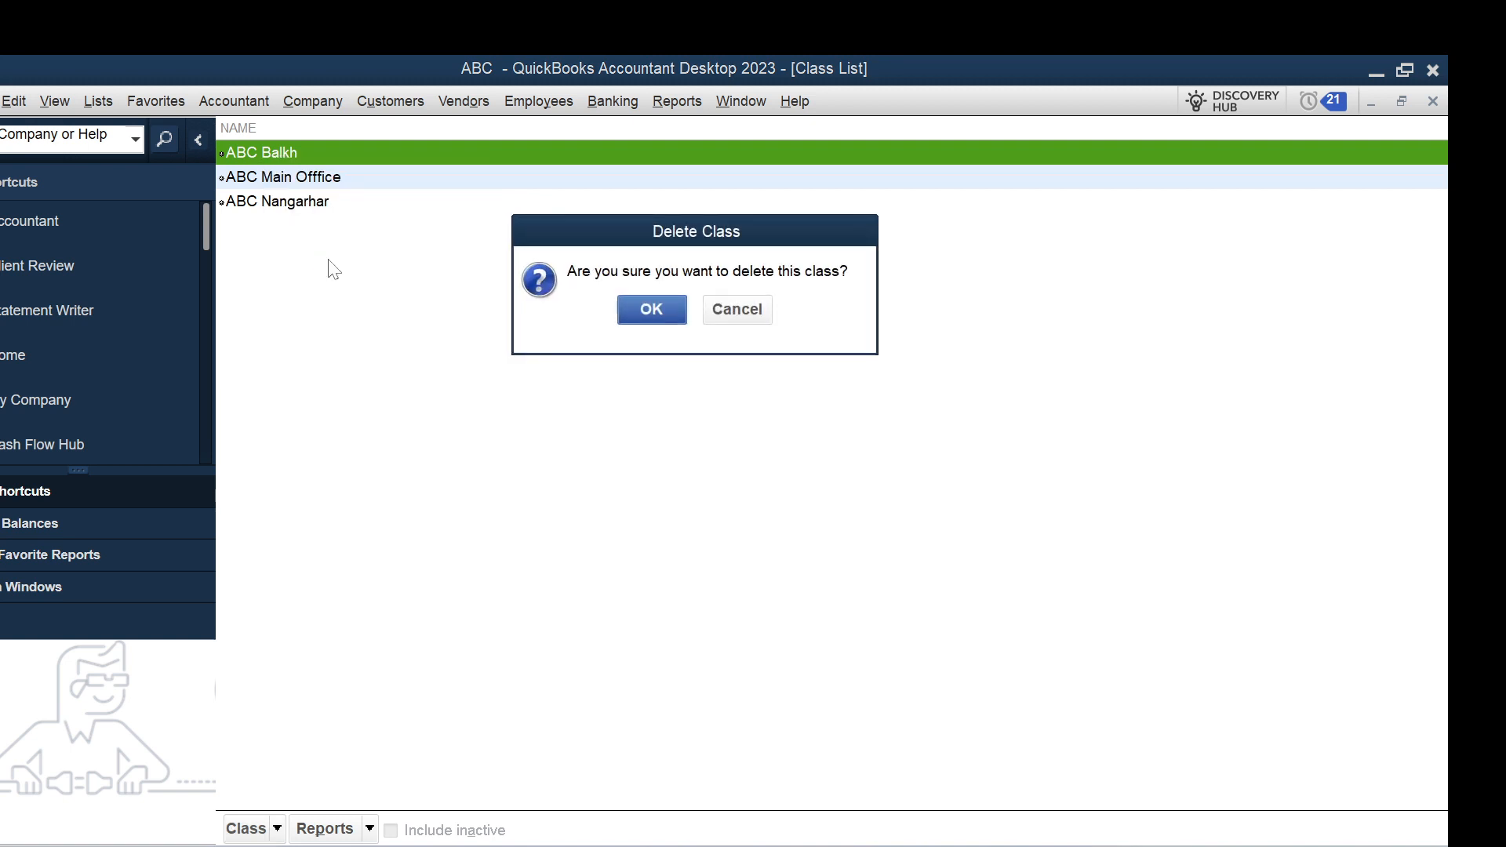
pyautogui.click(635, 312)
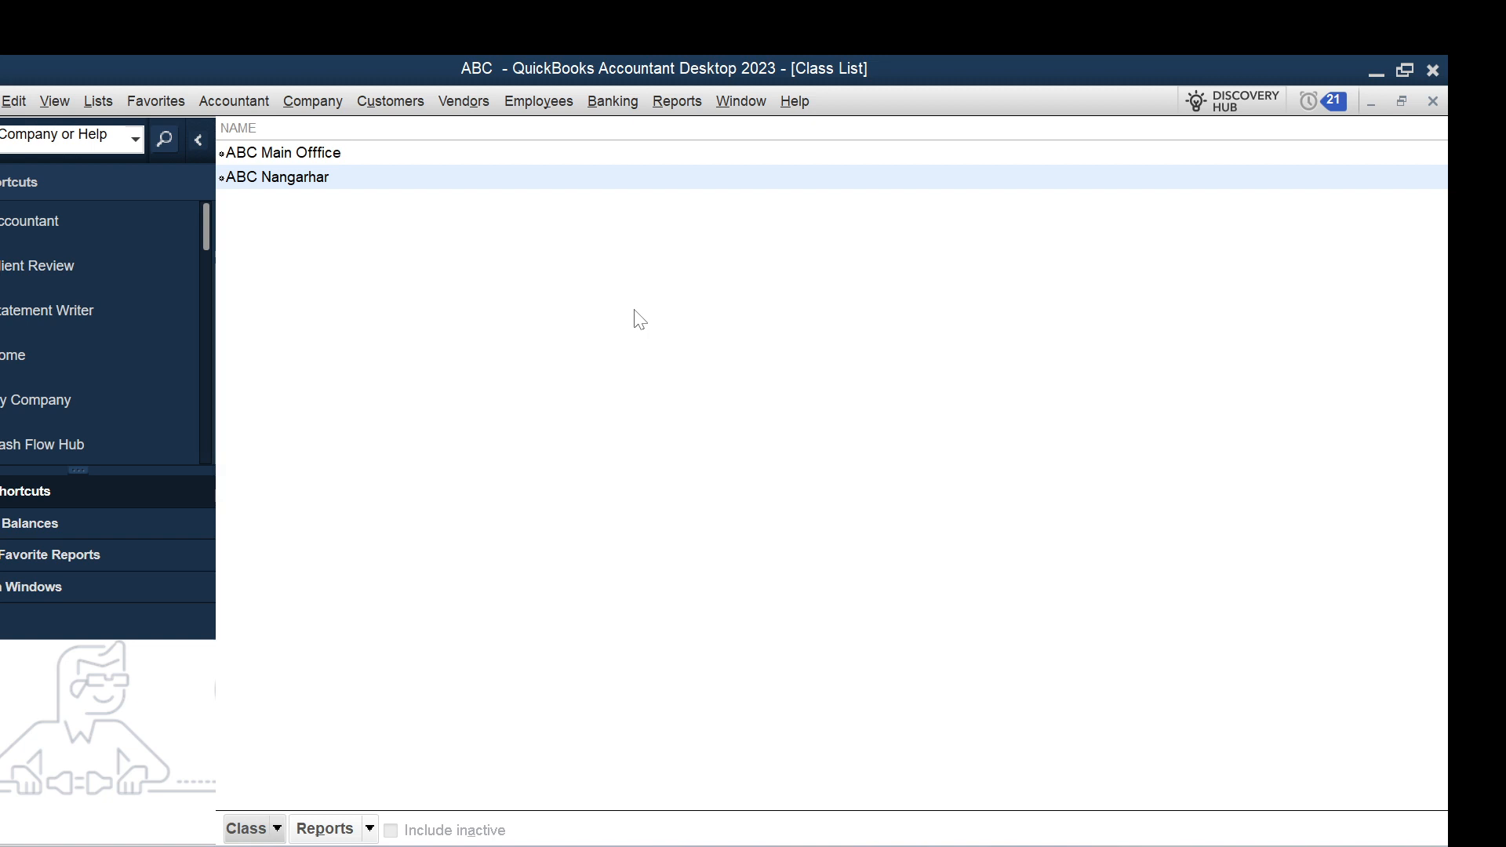
# - Make the ABC Nangarhar class inactive in the class list
pyautogui.rightClick(320, 179)
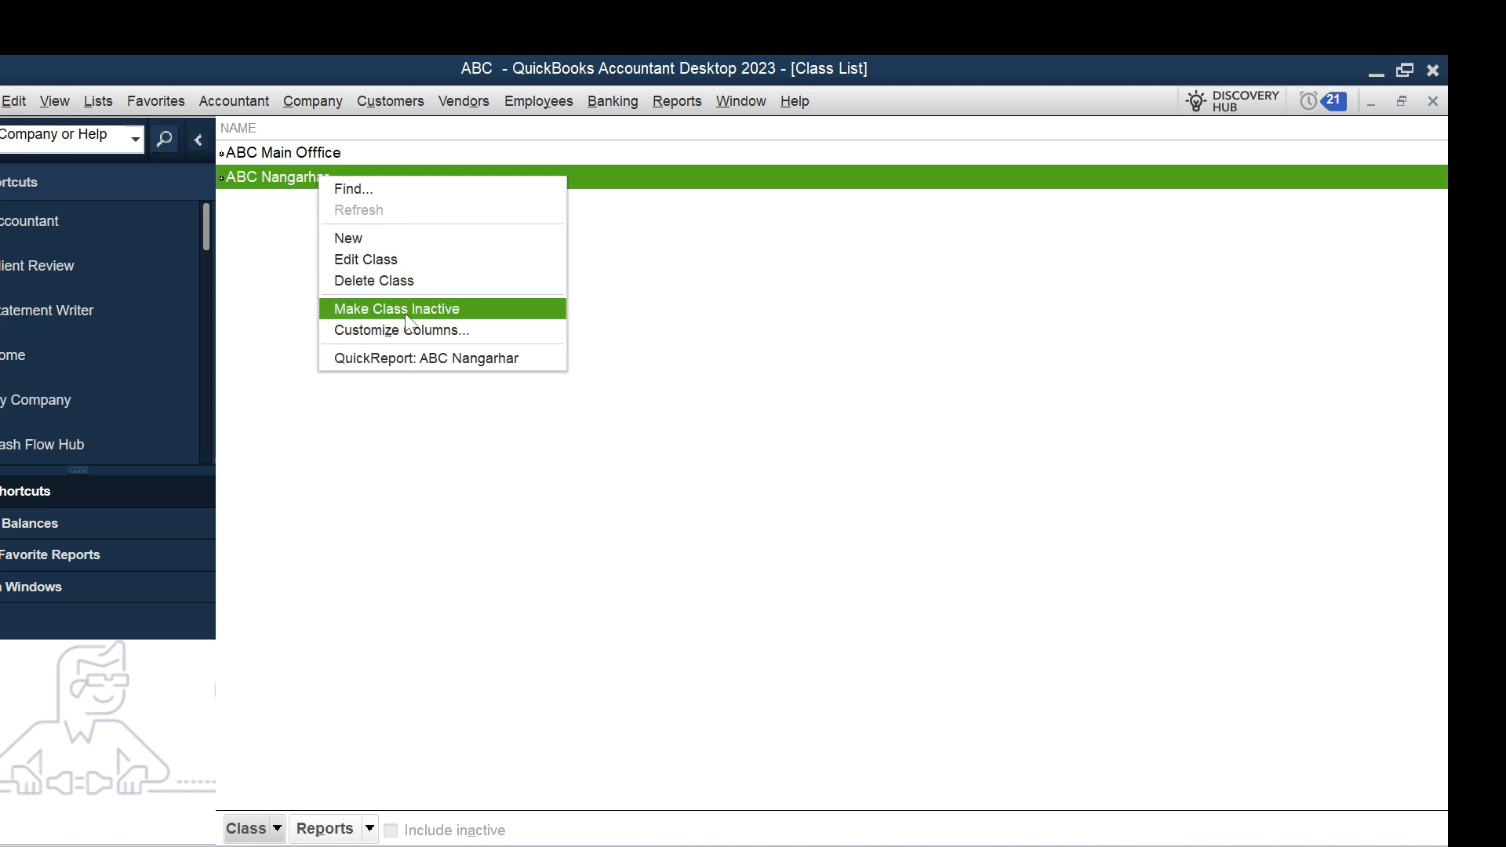
pyautogui.click(406, 309)
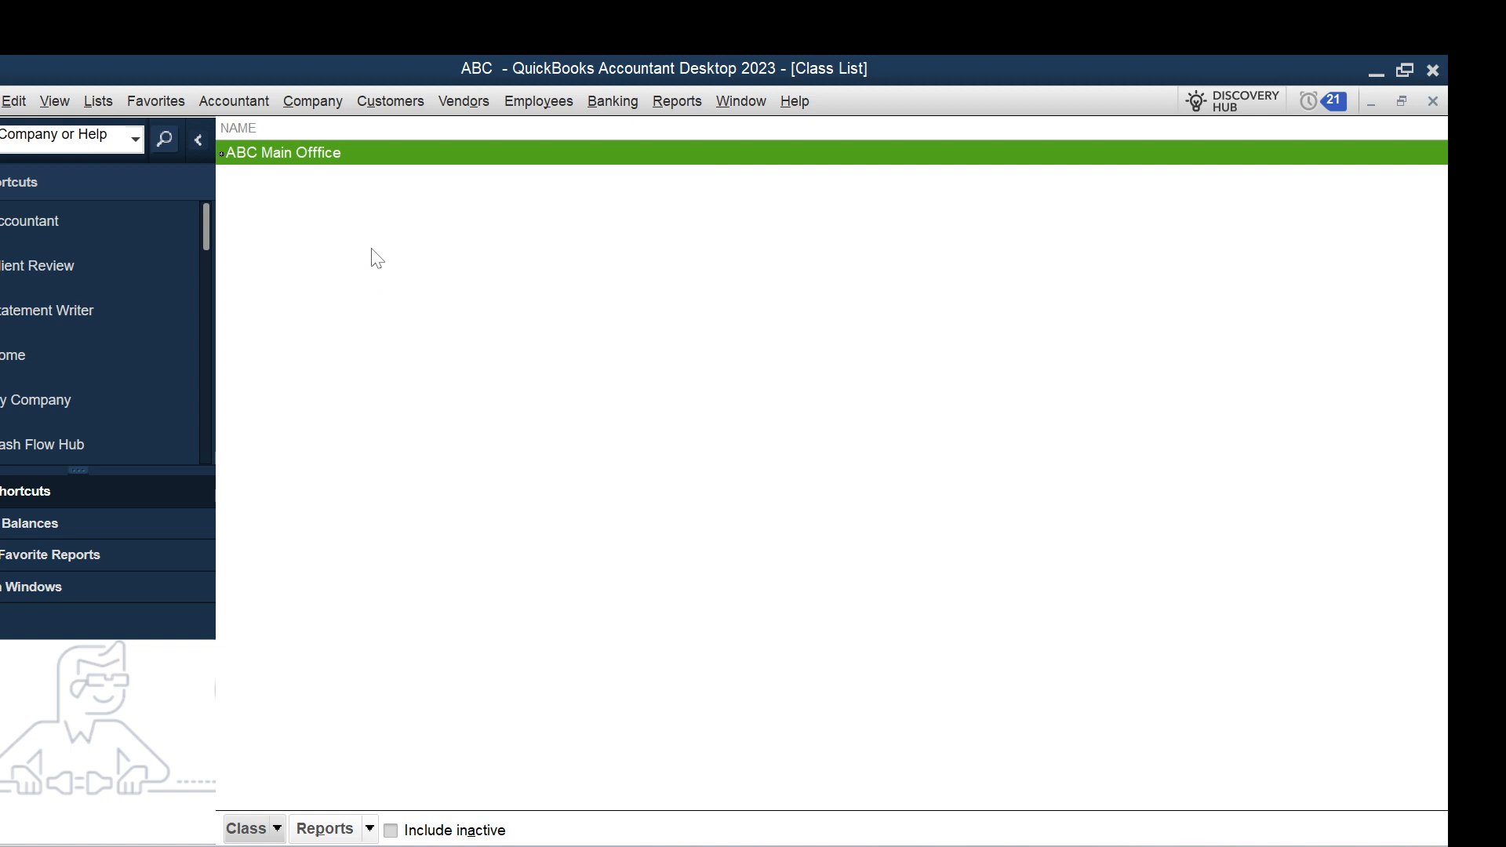
# - Open the ABC Main Offfice class for editing to view its name and options, and return to the class list
pyautogui.rightClick(295, 150)
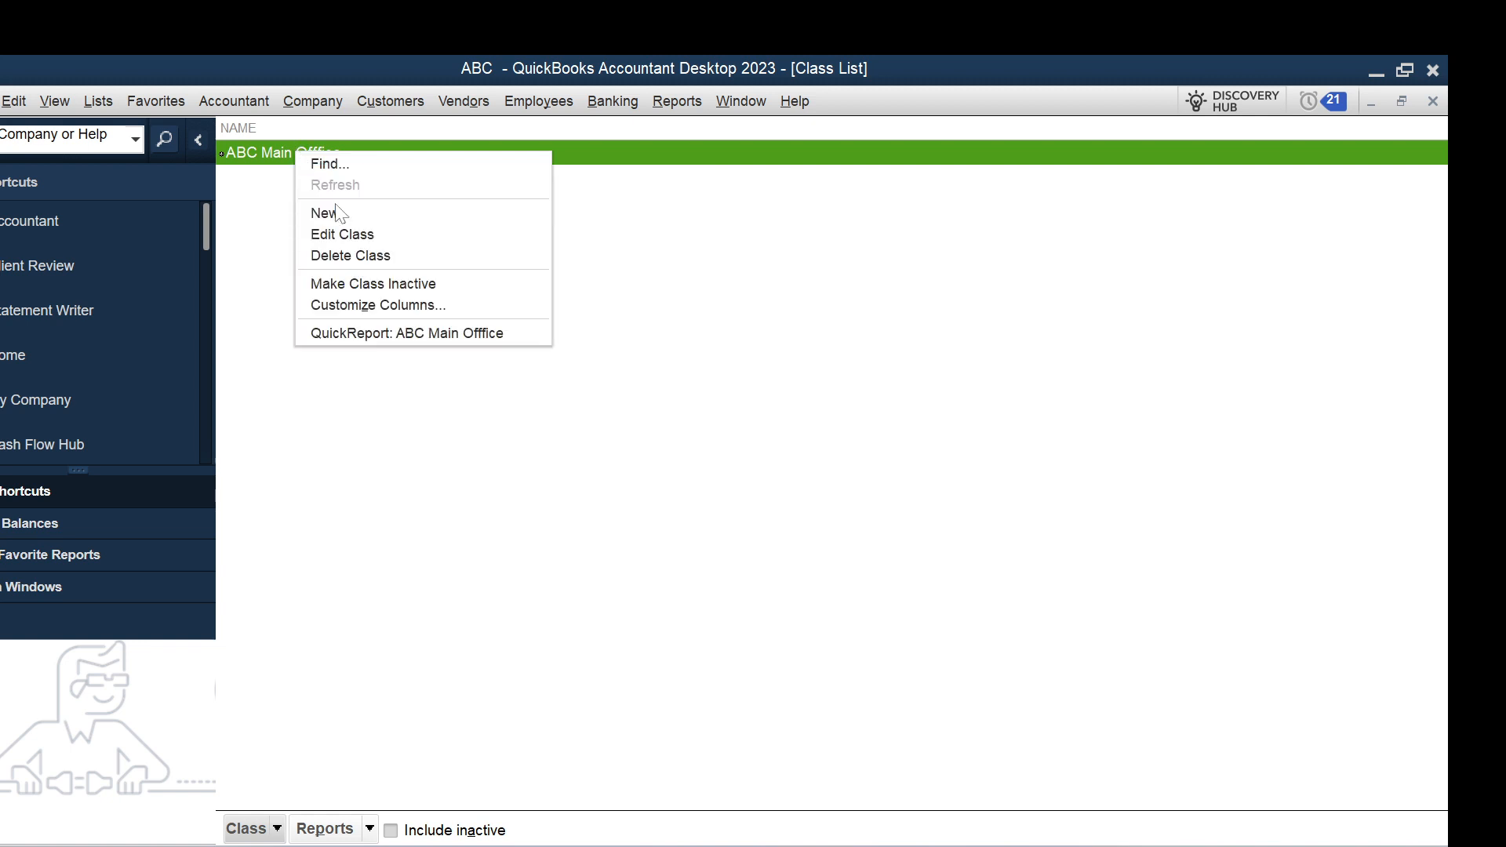
pyautogui.click(355, 233)
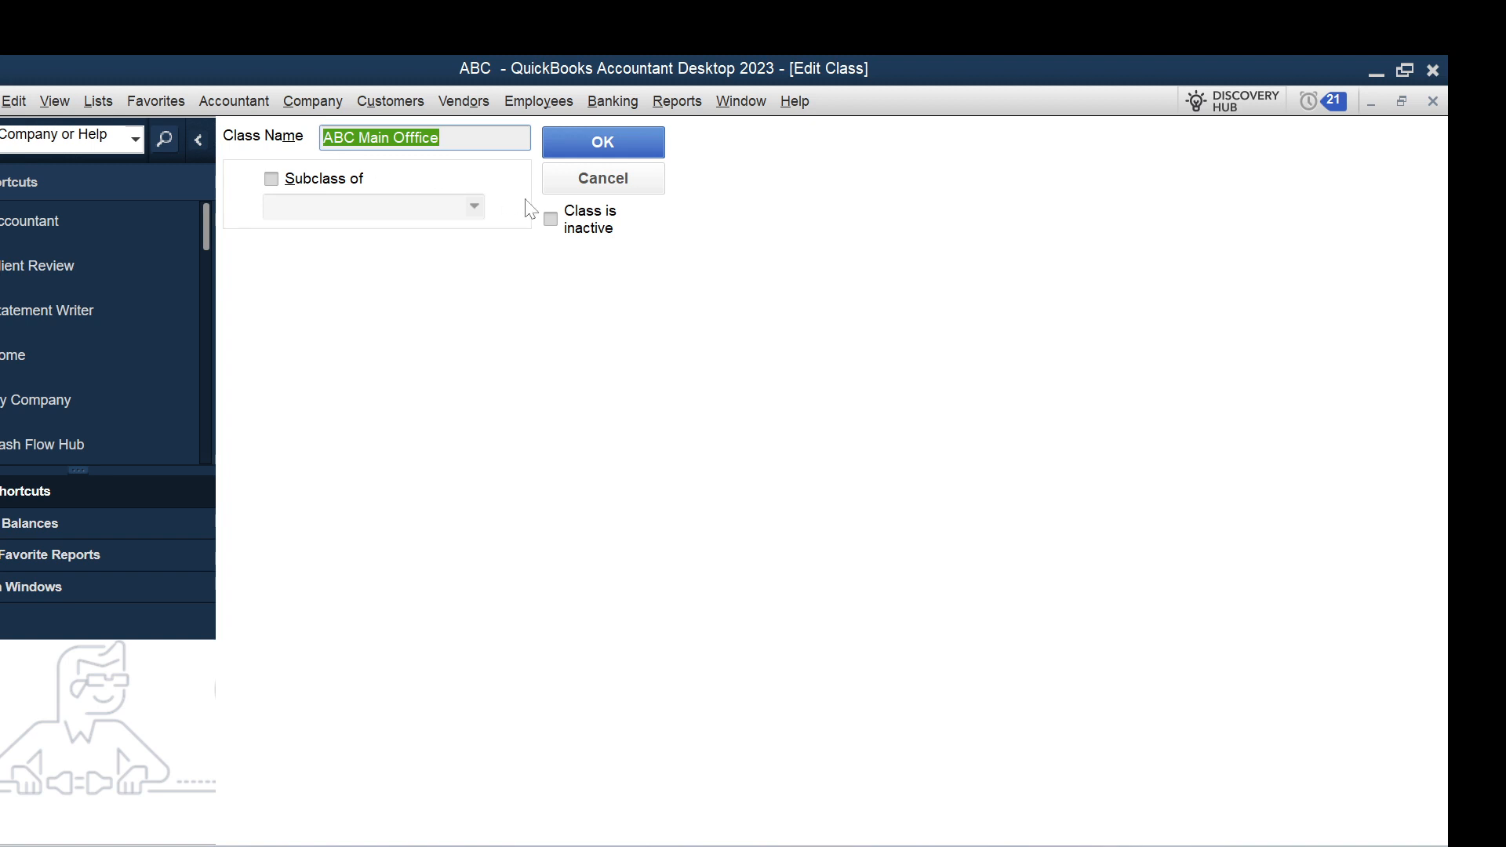
pyautogui.click(427, 138)
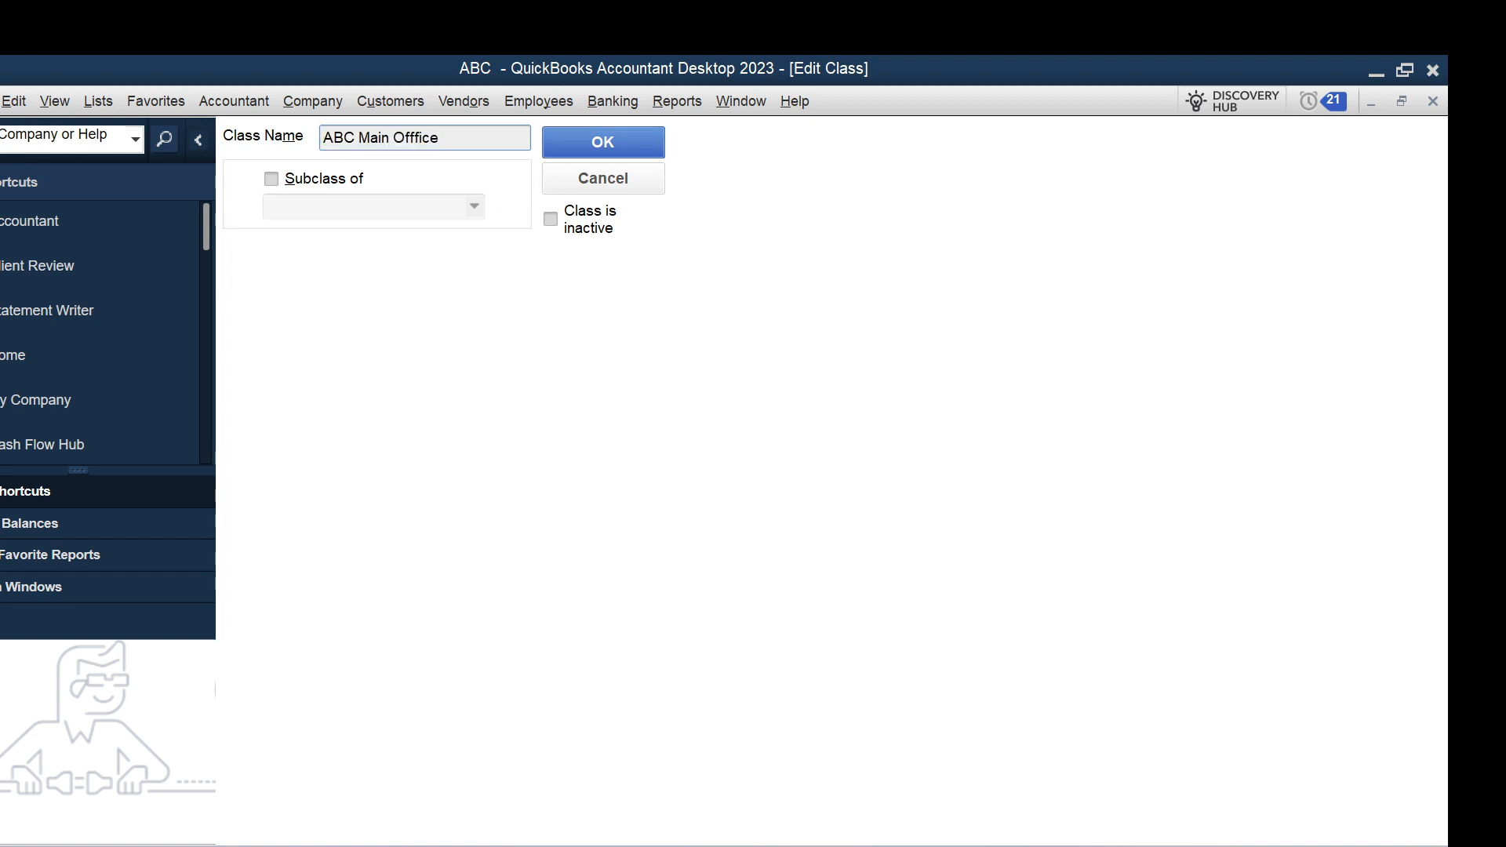
pyautogui.click(583, 148)
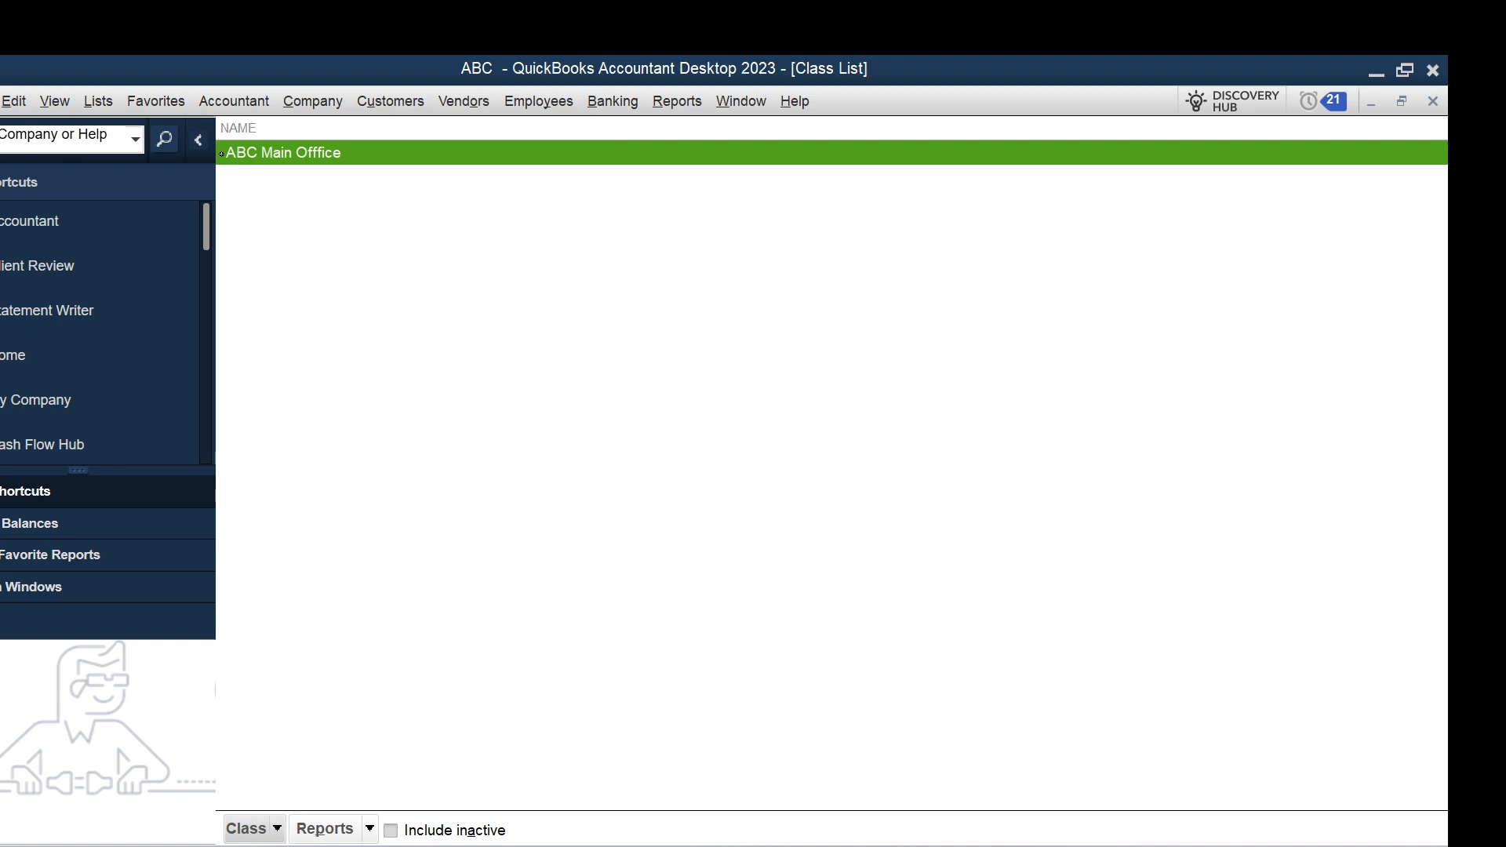
# - Include inactive classes in the class list and make the ABC Nangarhar class active again
pyautogui.click(390, 833)
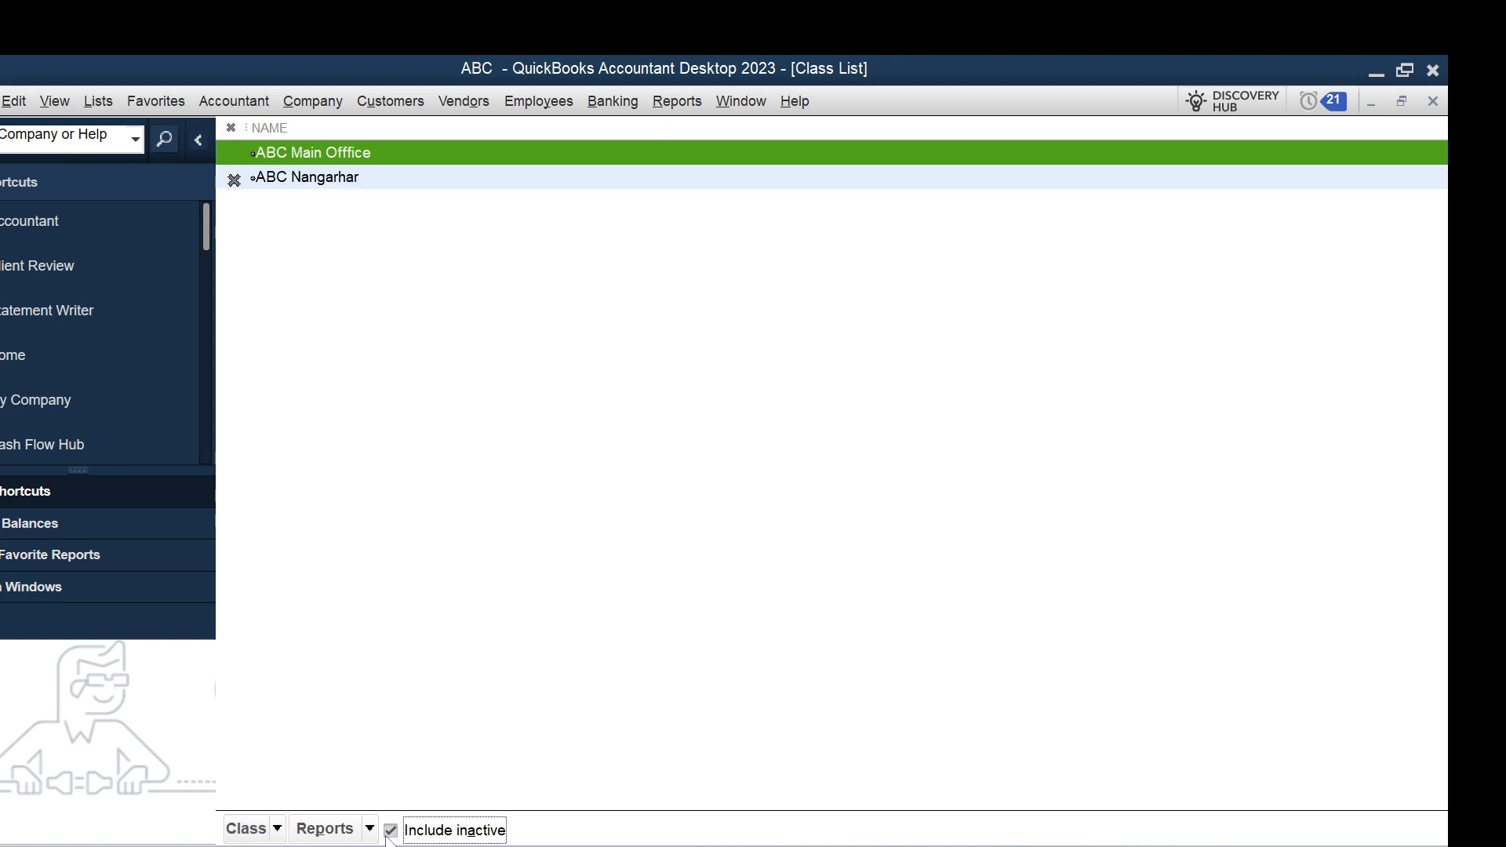
pyautogui.rightClick(305, 181)
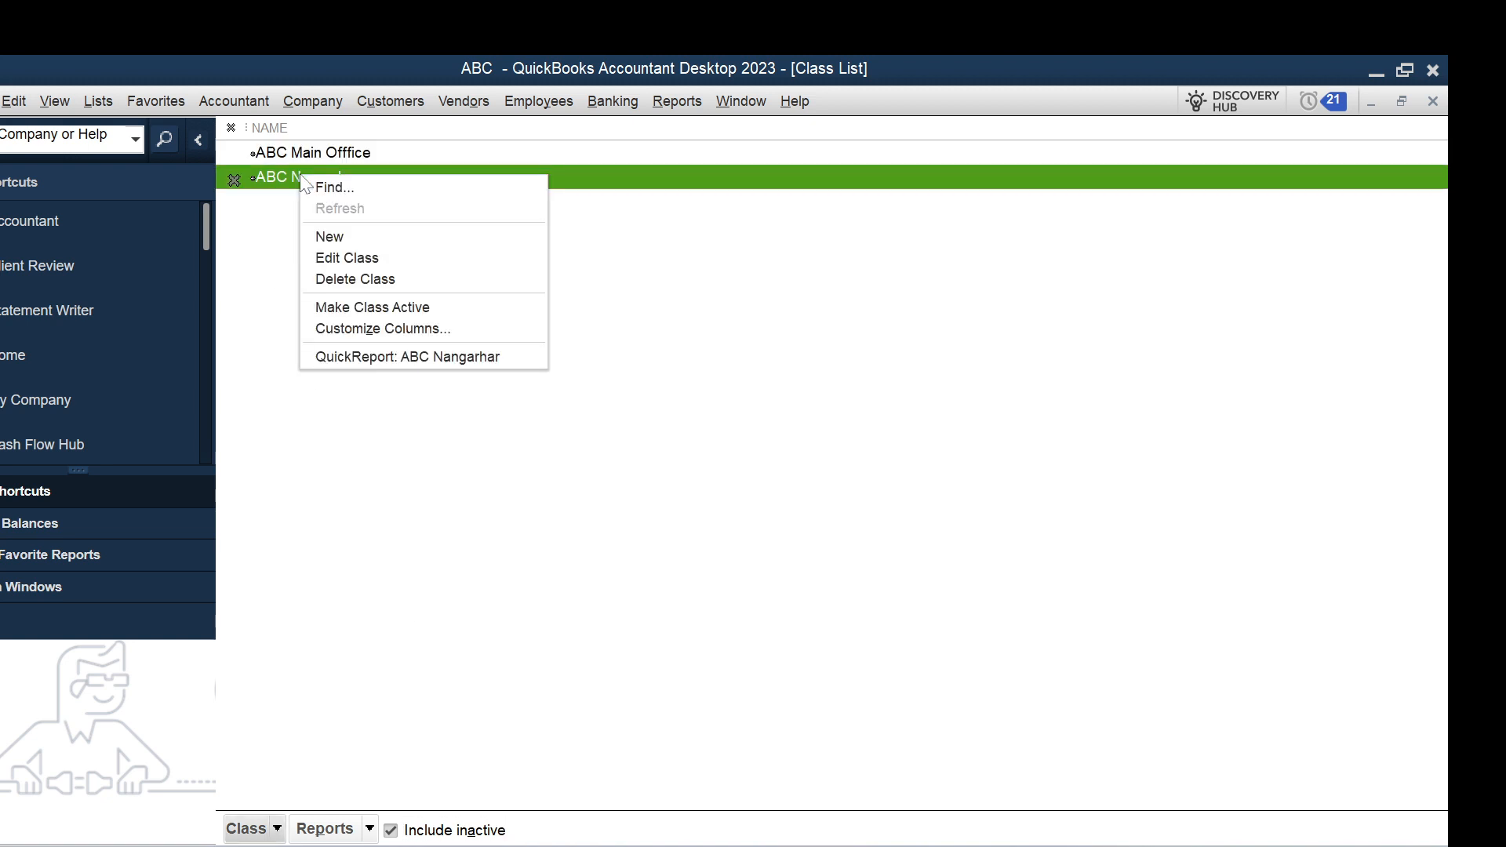
pyautogui.click(384, 308)
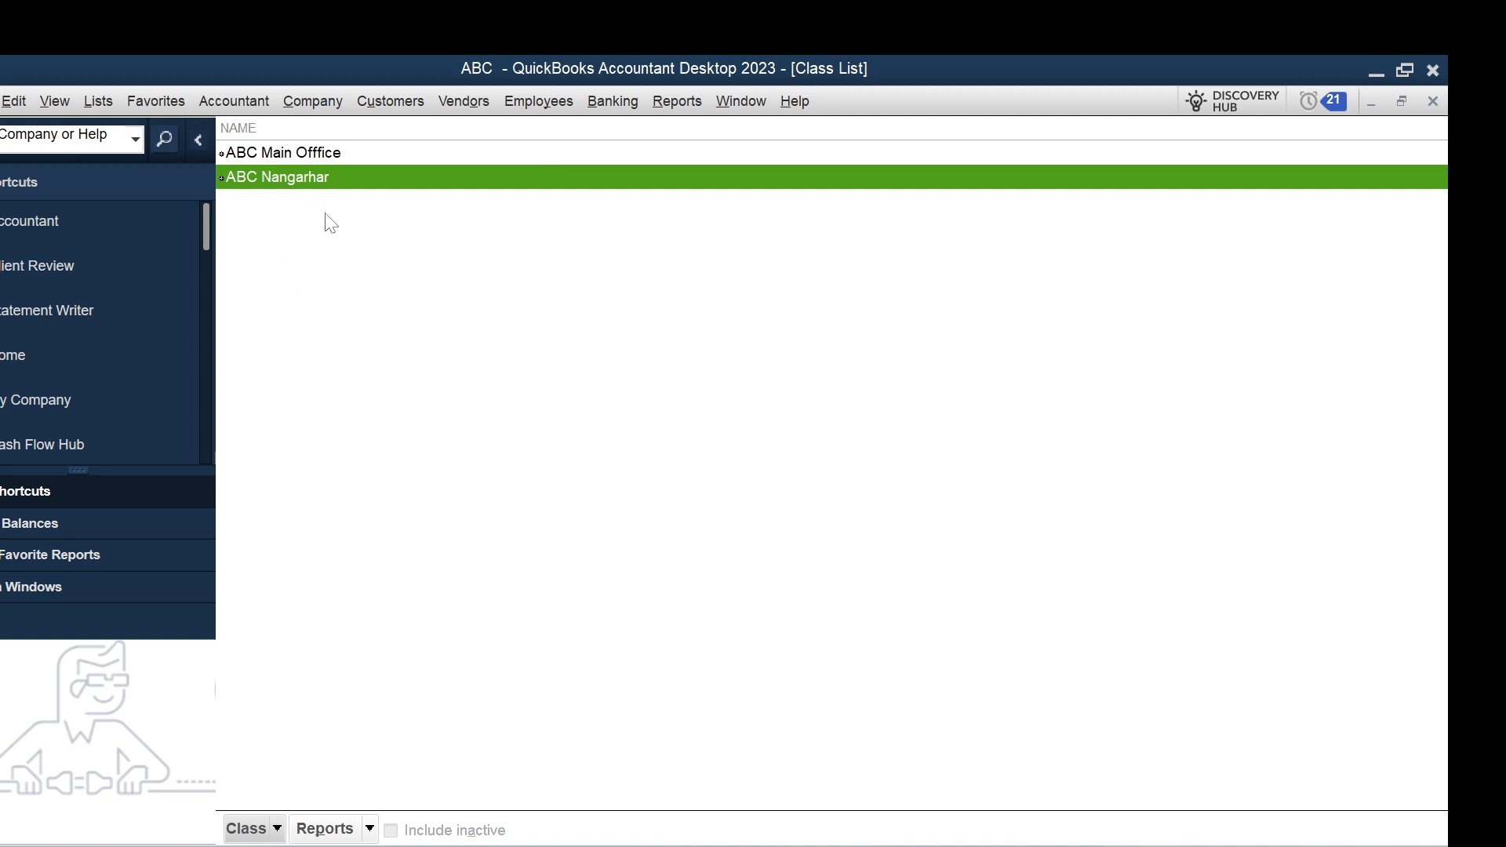